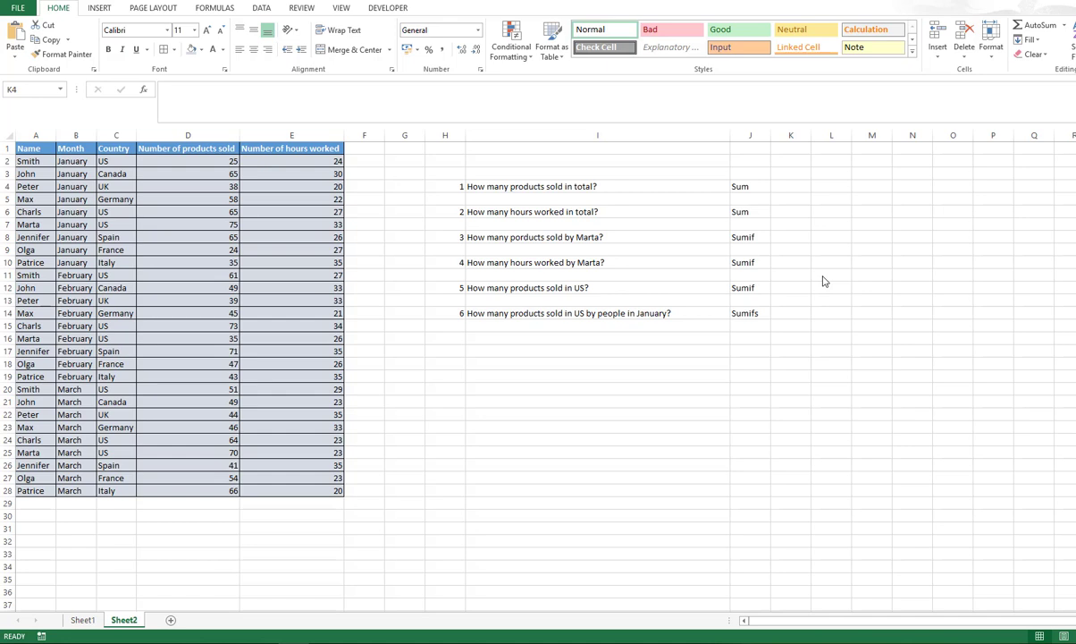
{"action": "left_click", "coordinate": [760, 186]}
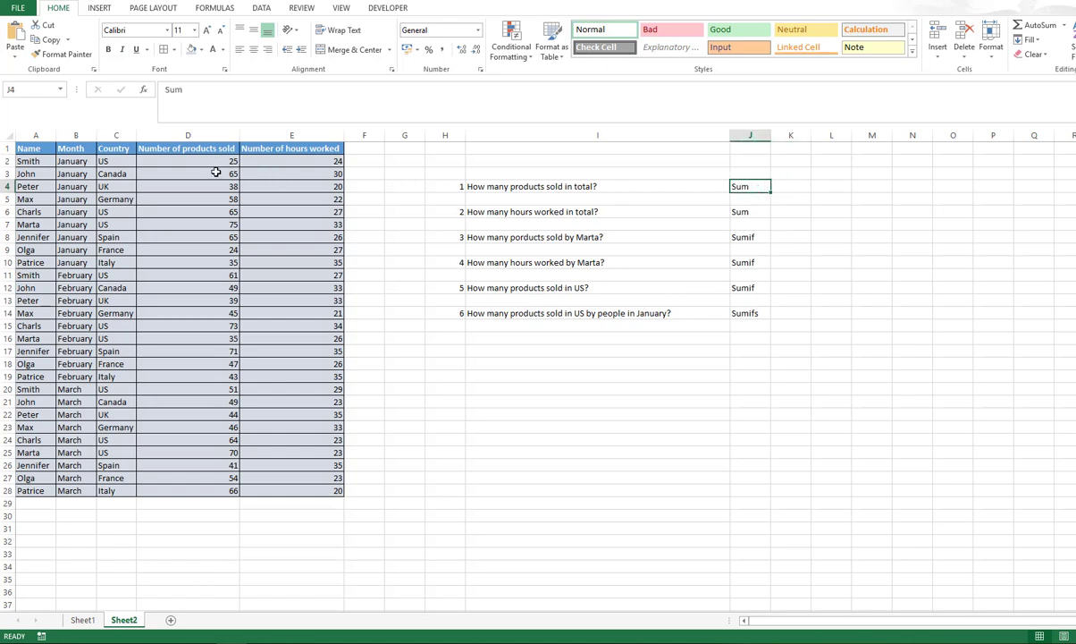
{"action": "left_click", "coordinate": [755, 237]}
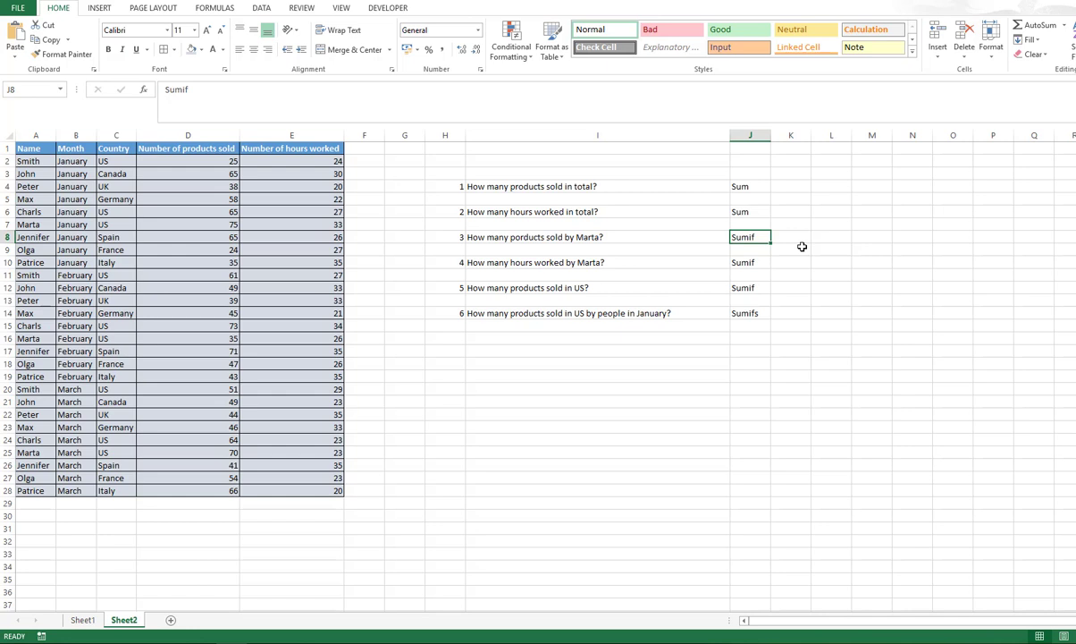
{"action": "left_click", "coordinate": [754, 311]}
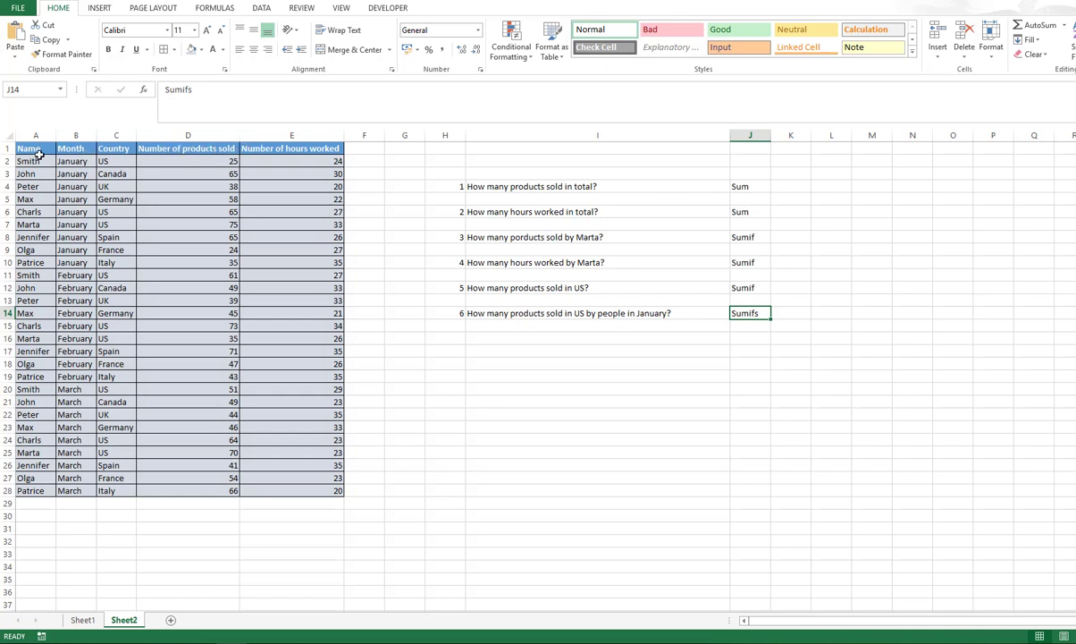
{"action": "left_click_drag", "start_coordinate": [34, 161], "coordinate": [36, 376]}
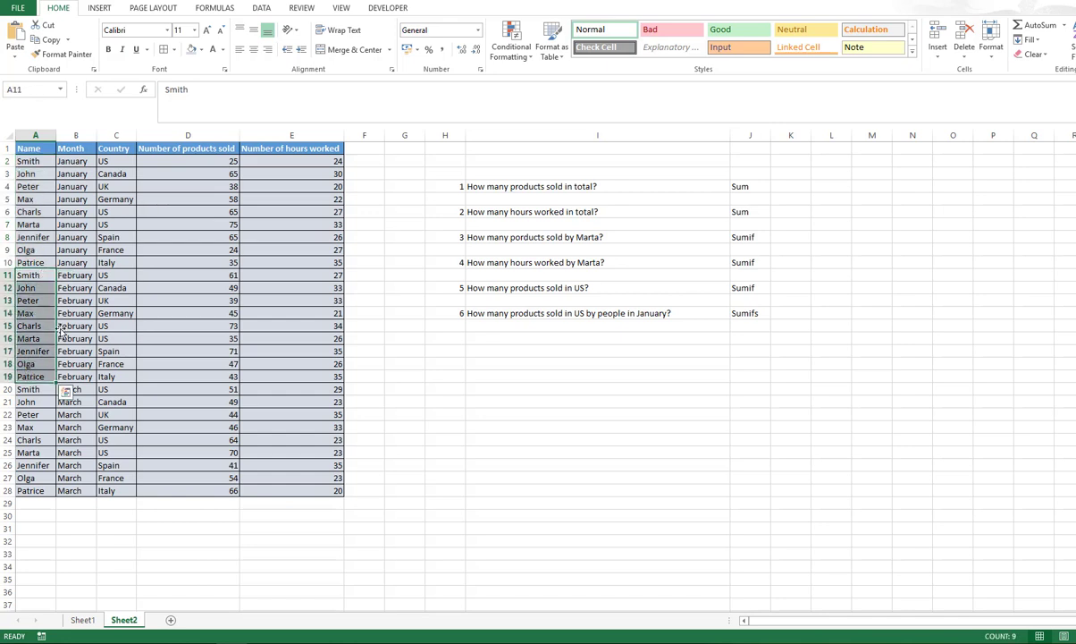
{"action": "left_click", "coordinate": [83, 275]}
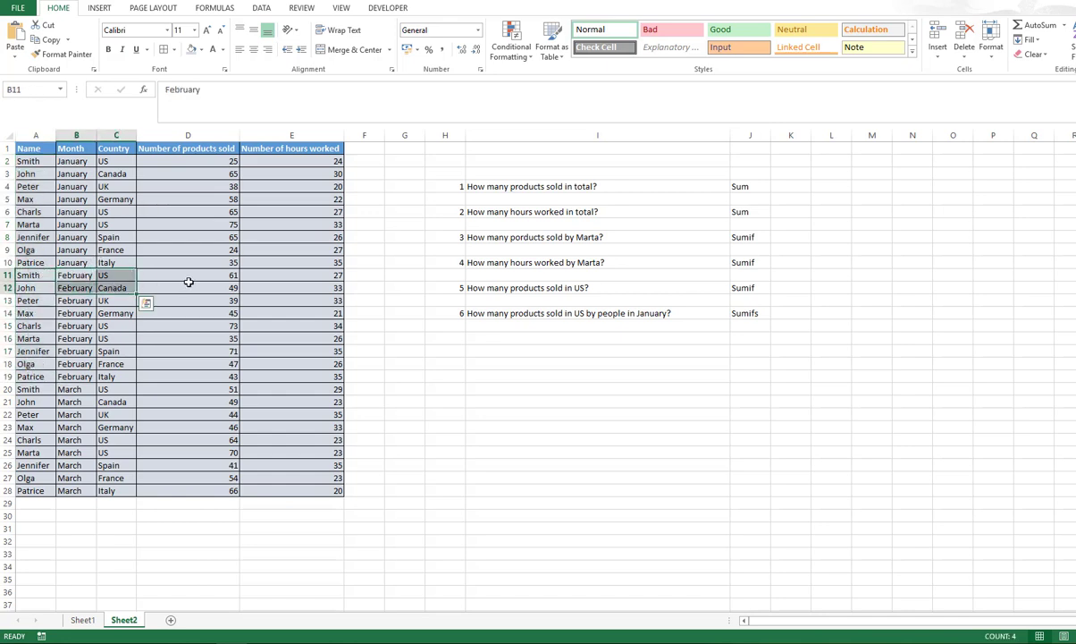
{"action": "left_click_drag", "start_coordinate": [188, 281], "coordinate": [186, 376]}
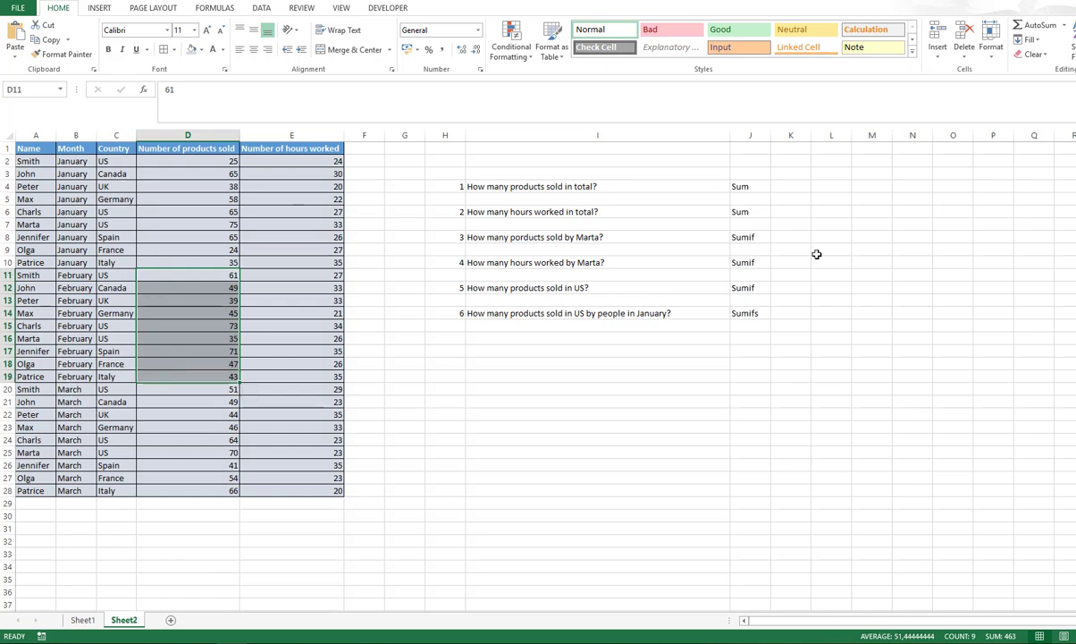
Total the products sold under question 1 by entering =SUM(D2:D28) in cell I5
{"action": "left_click", "coordinate": [554, 200]}
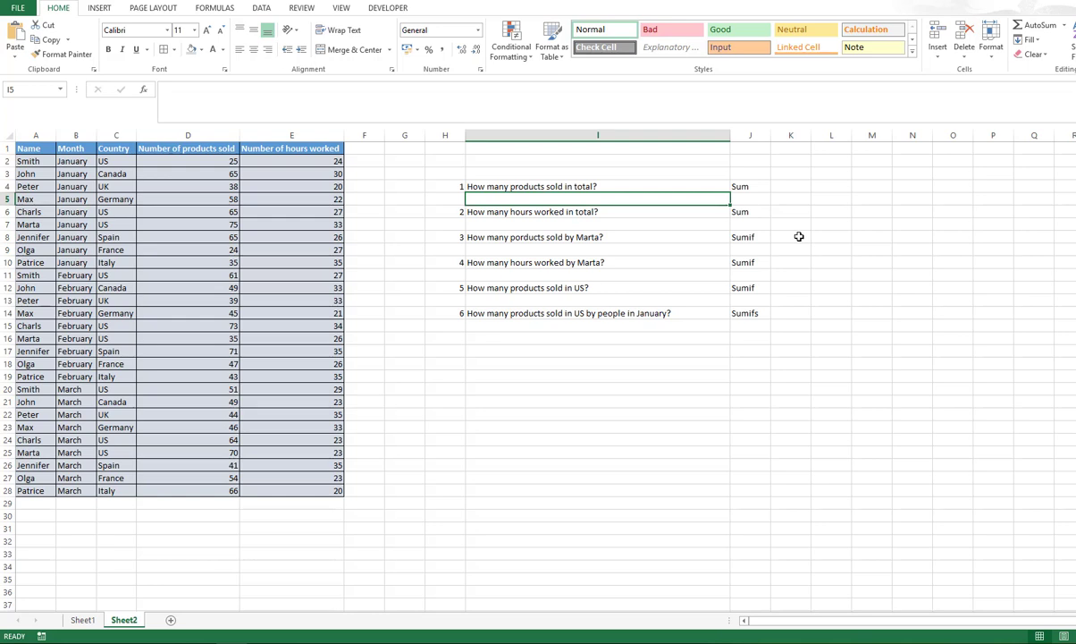
{"action": "type", "text": "="}
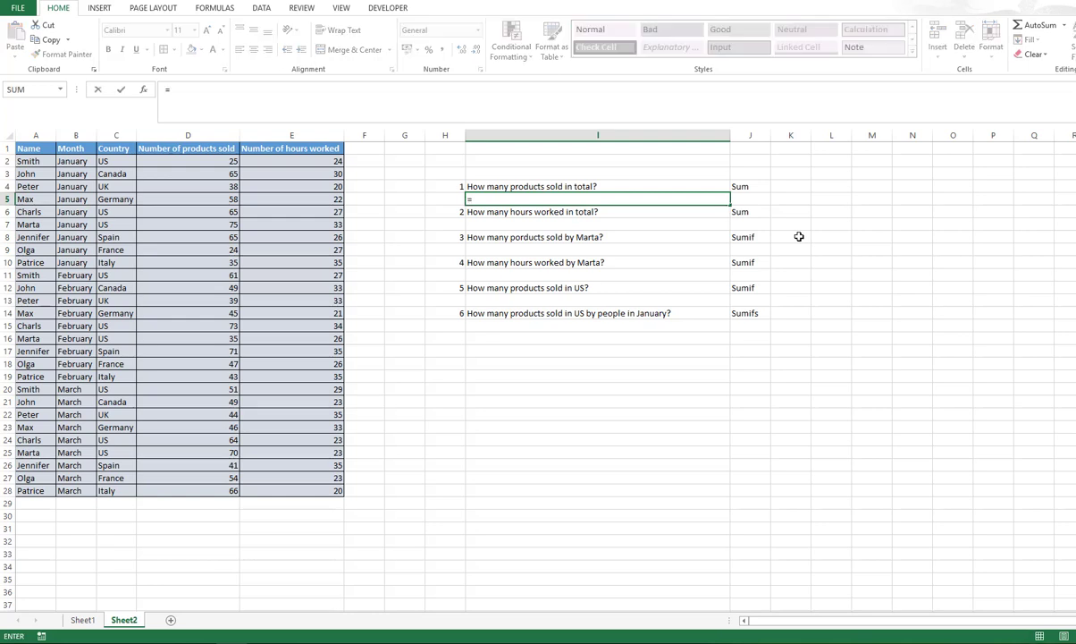
{"action": "type", "text": "sum("}
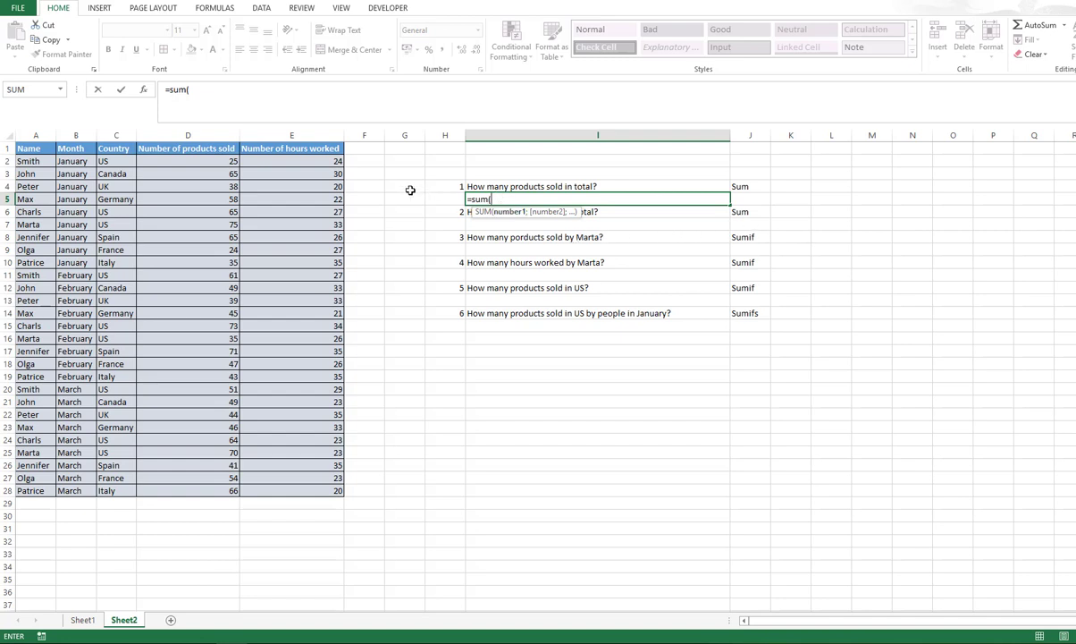
{"action": "left_click_drag", "start_coordinate": [198, 161], "coordinate": [183, 488]}
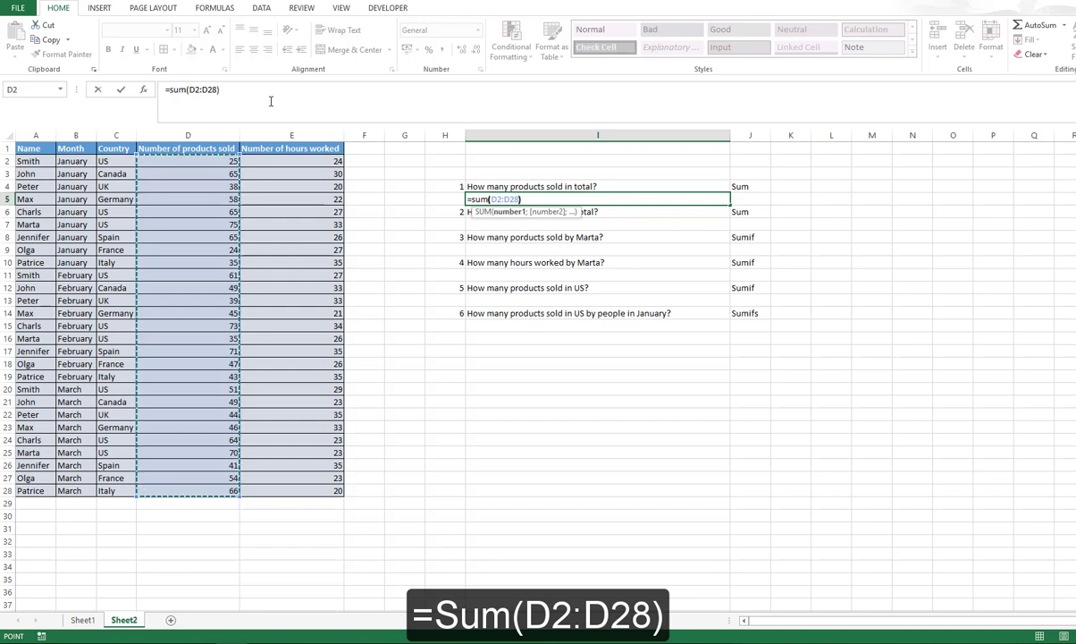
{"action": "key", "text": "Return"}
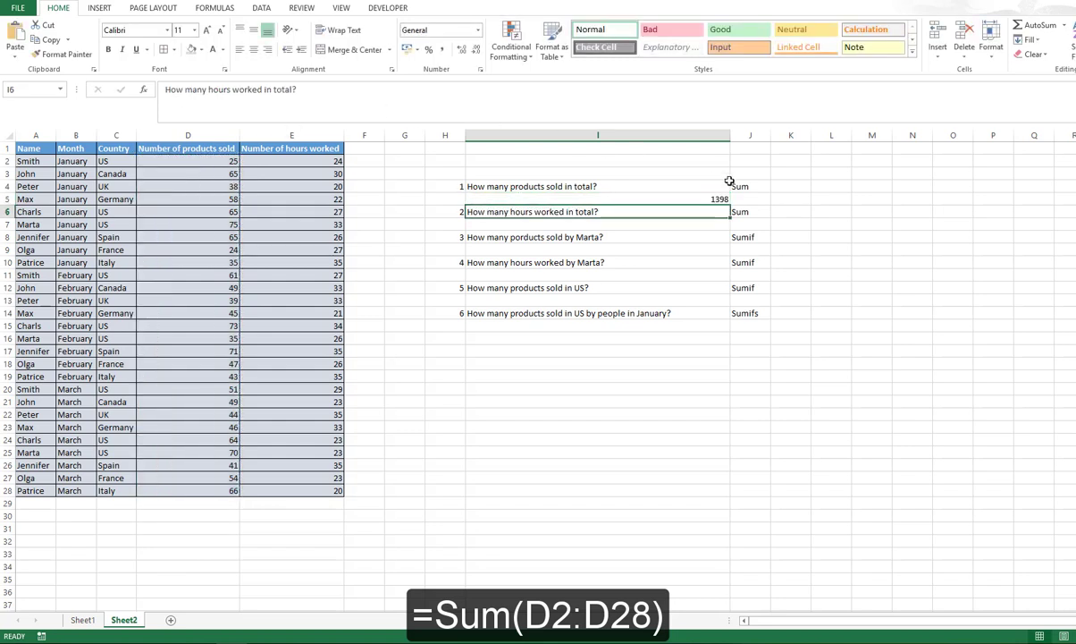
{"action": "left_click", "coordinate": [708, 198]}
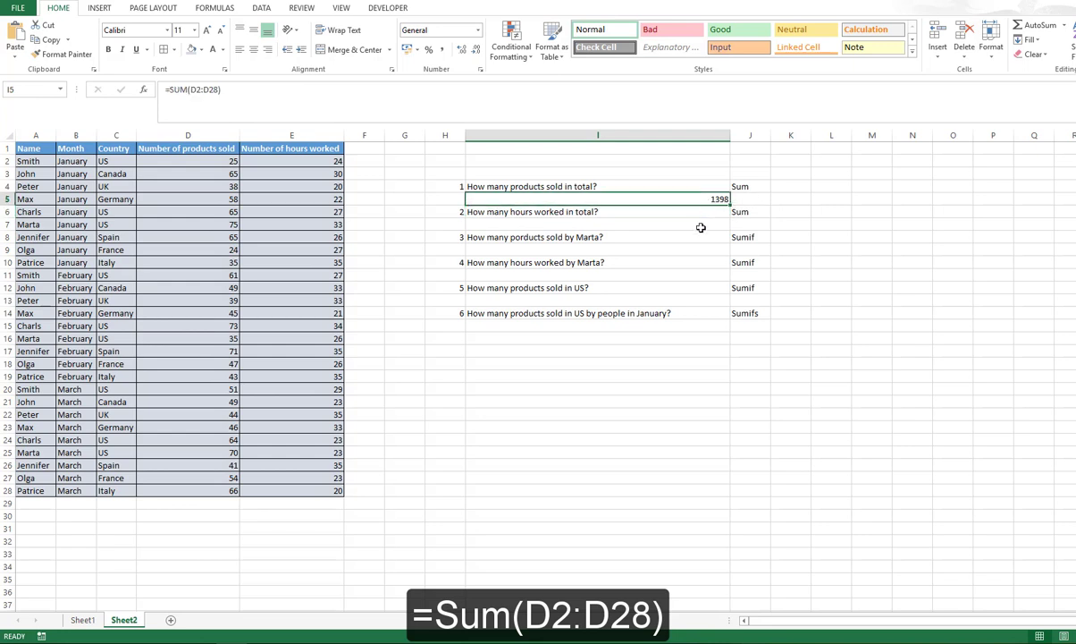
Total the hours worked under question 2 by entering =SUM(E2:E28) in cell I7
{"action": "key", "text": "Down"}
{"action": "key", "text": "Down"}
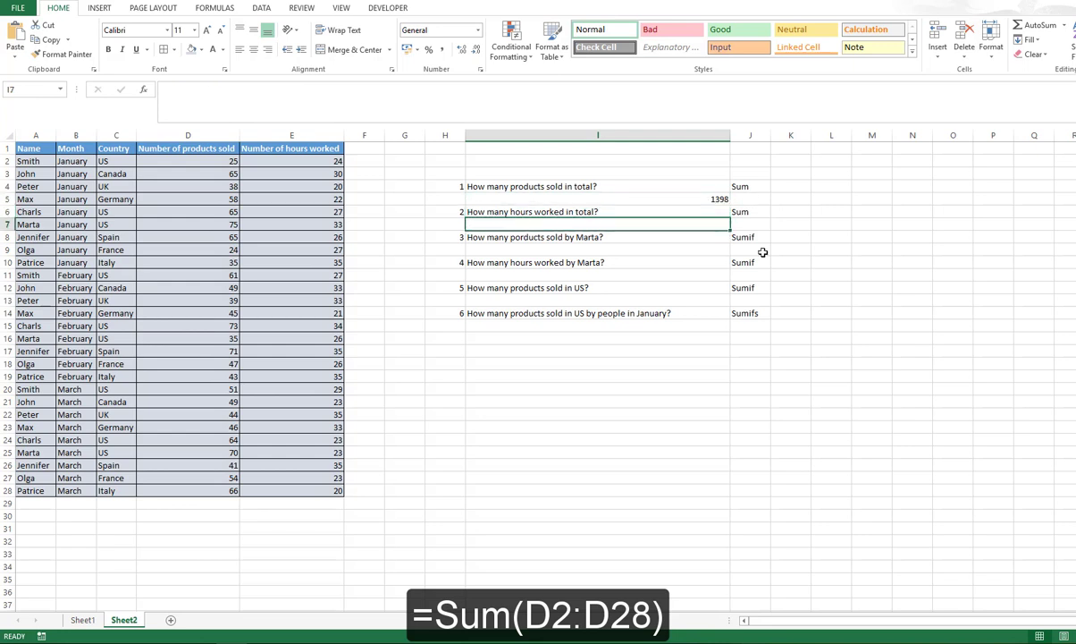
{"action": "type", "text": "=su"}
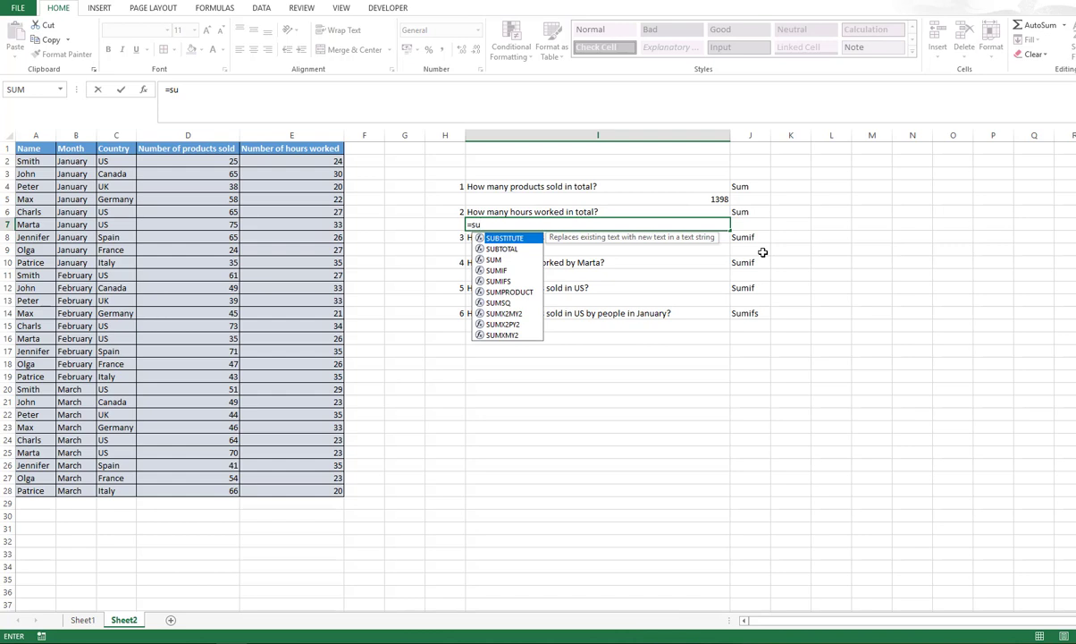
{"action": "type", "text": "m("}
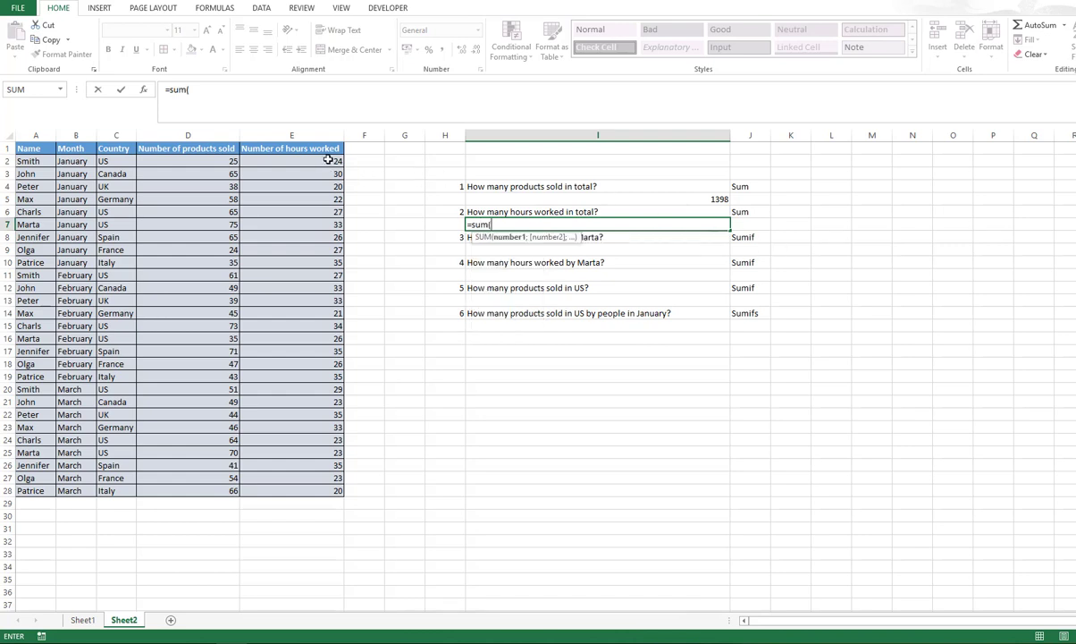
{"action": "left_click_drag", "start_coordinate": [309, 161], "coordinate": [315, 491]}
{"action": "type", "text": ")"}
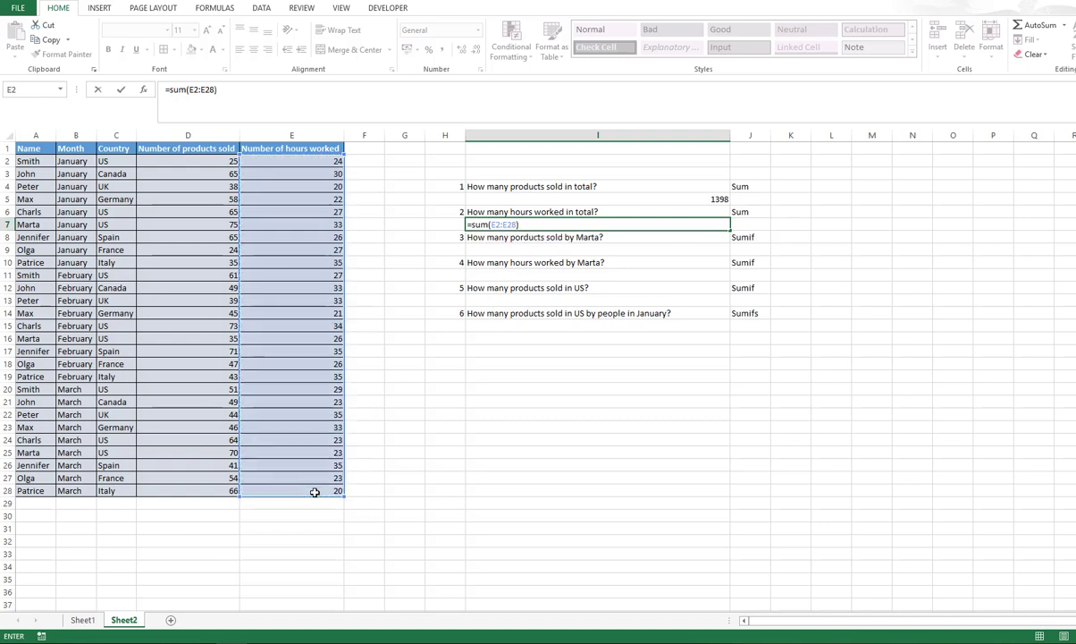
{"action": "key", "text": "Return"}
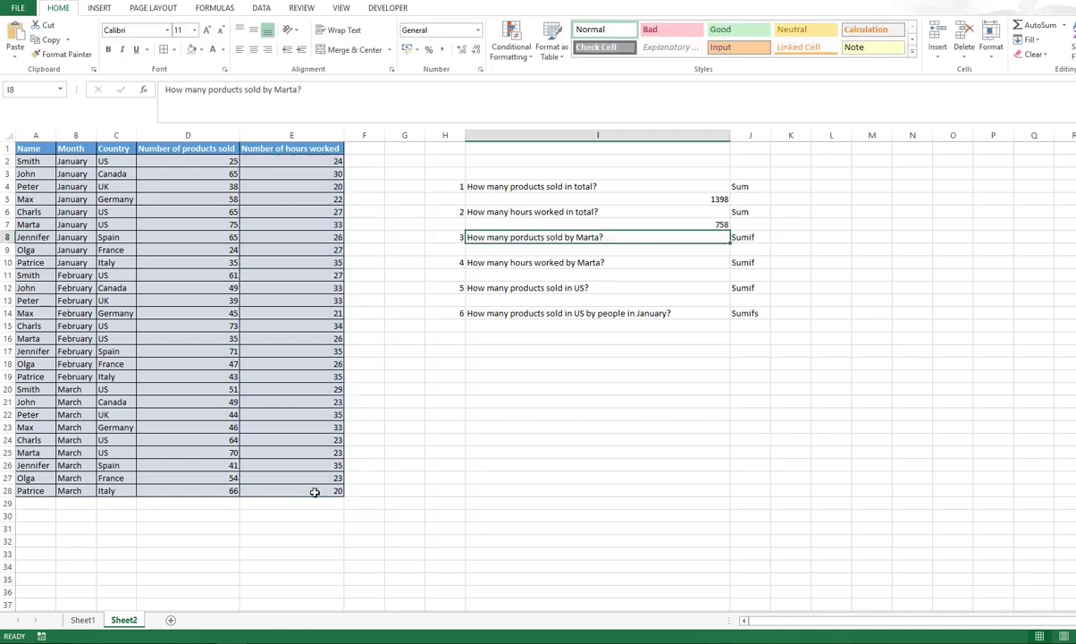
{"action": "left_click", "coordinate": [703, 224]}
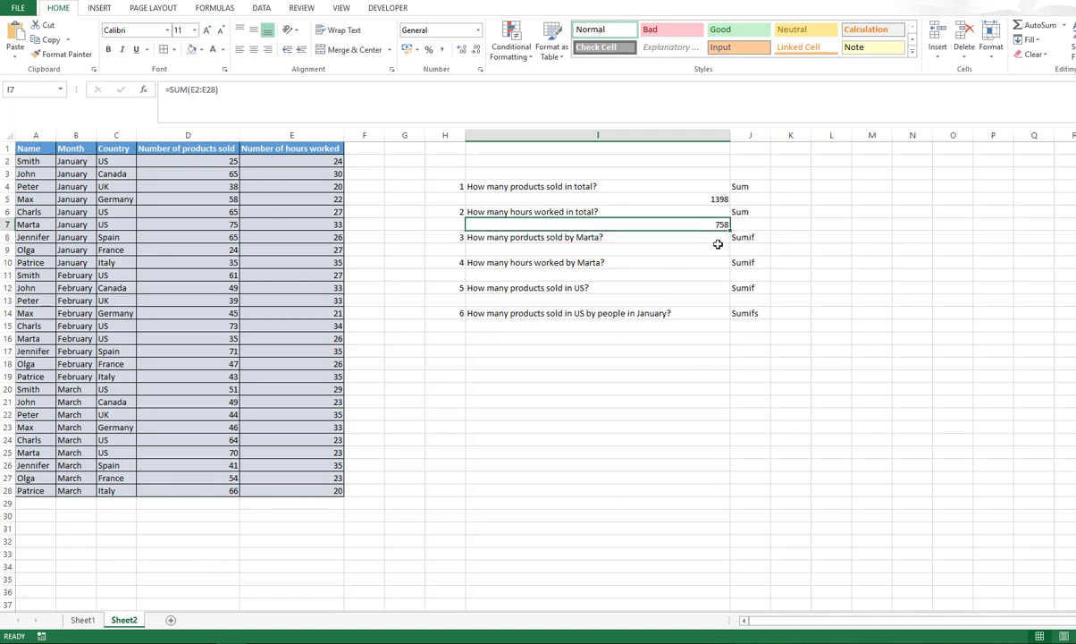
Examine question 3 against the Name column, the products sold column and the rows of the salesperson it asks about
{"action": "left_click", "coordinate": [702, 250]}
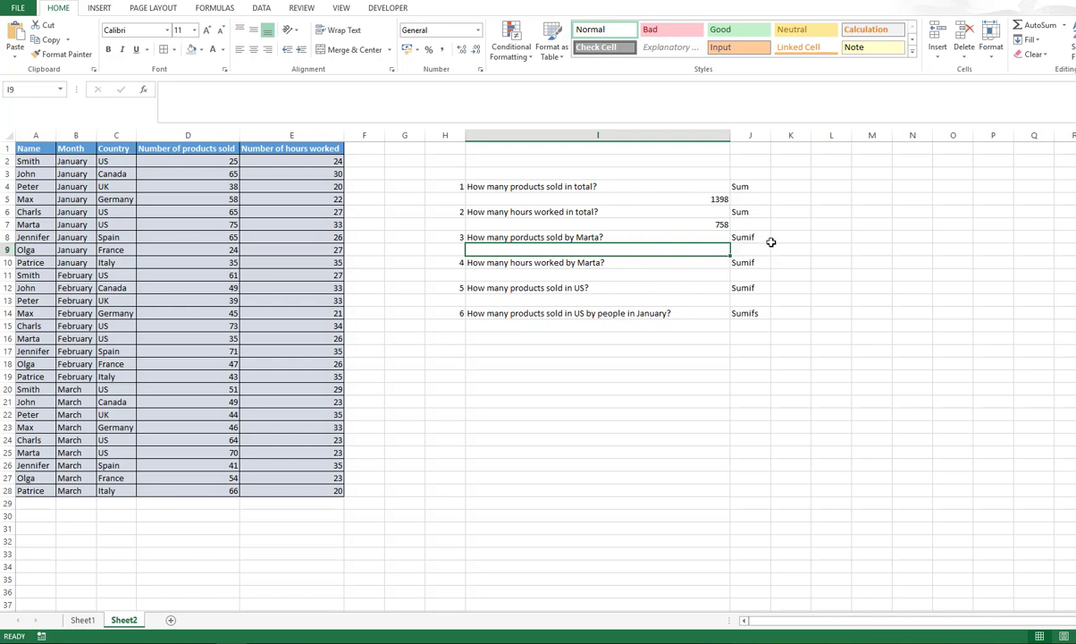
{"action": "left_click", "coordinate": [606, 237]}
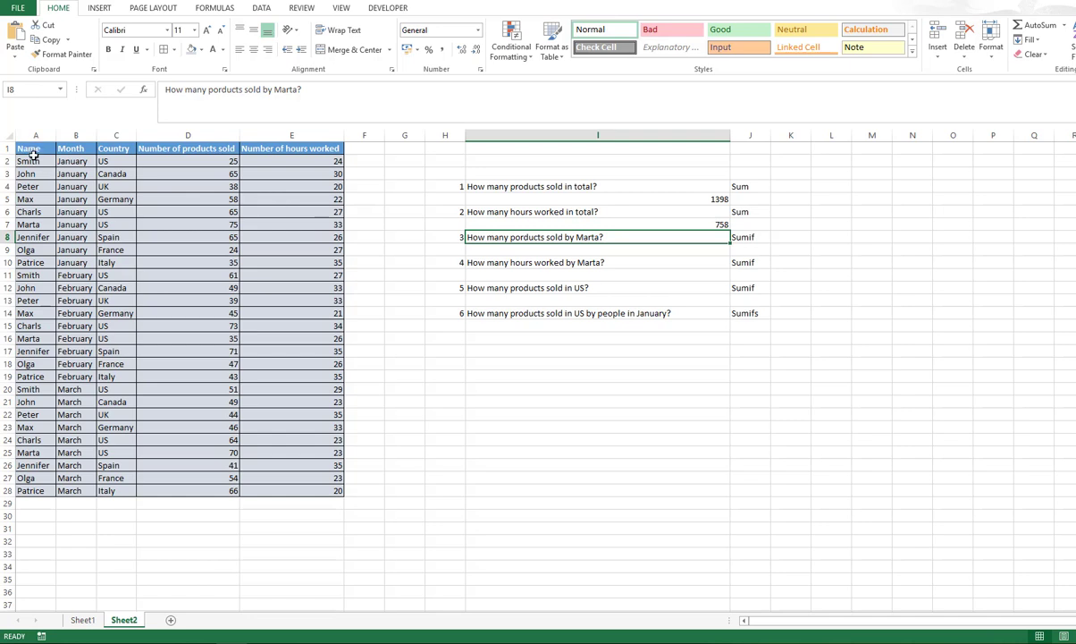
{"action": "left_click_drag", "start_coordinate": [32, 161], "coordinate": [31, 247]}
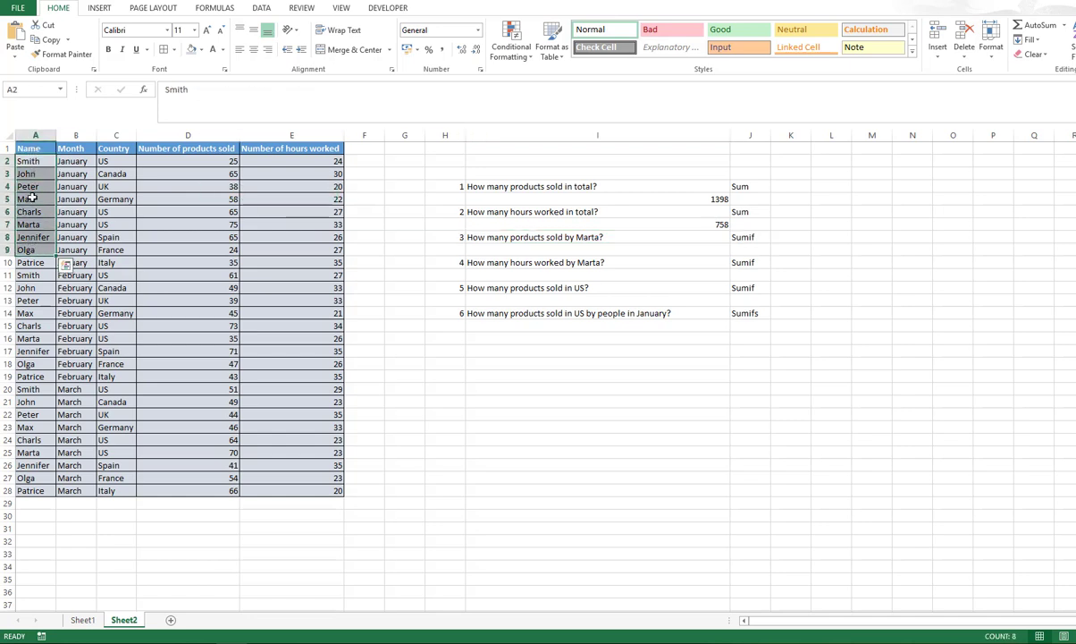
{"action": "left_click_drag", "start_coordinate": [31, 161], "coordinate": [27, 486]}
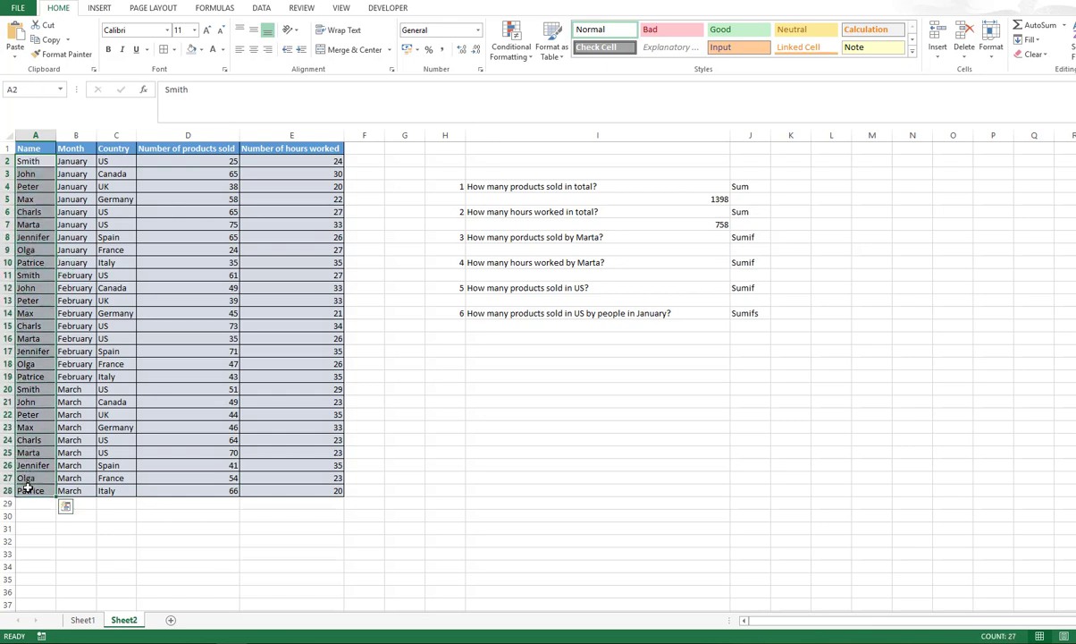
{"action": "left_click", "coordinate": [28, 452]}
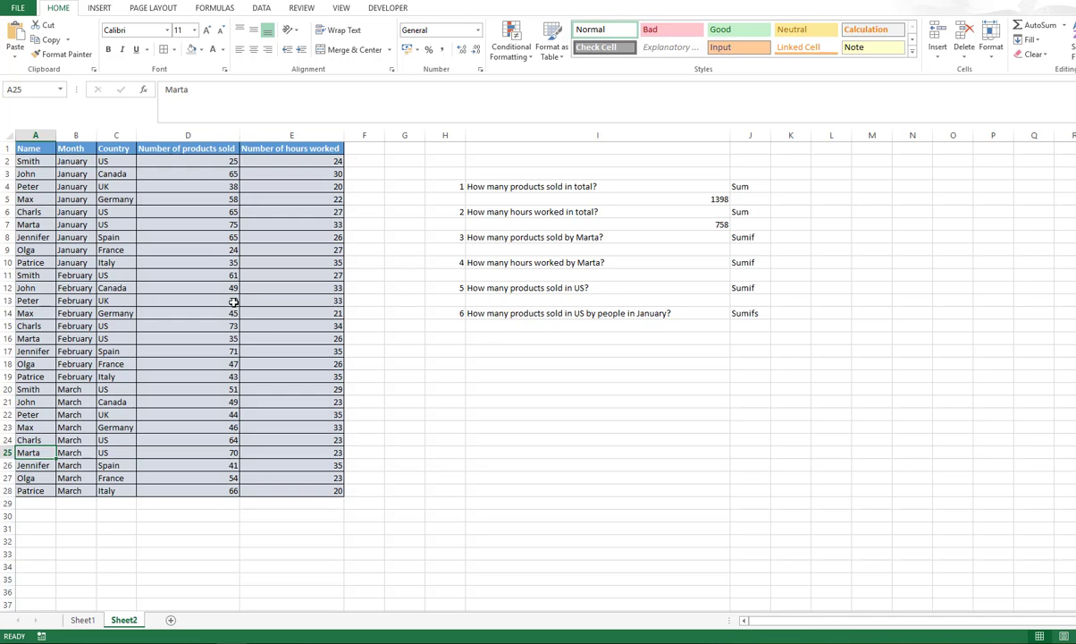
{"action": "left_click_drag", "start_coordinate": [208, 162], "coordinate": [191, 488]}
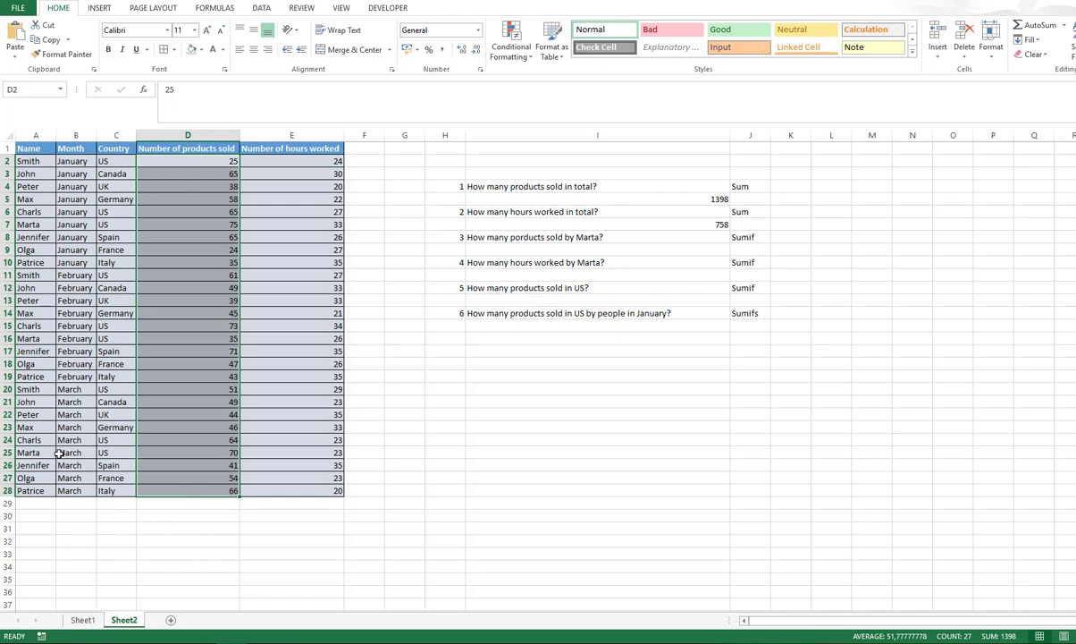
{"action": "left_click", "coordinate": [32, 448]}
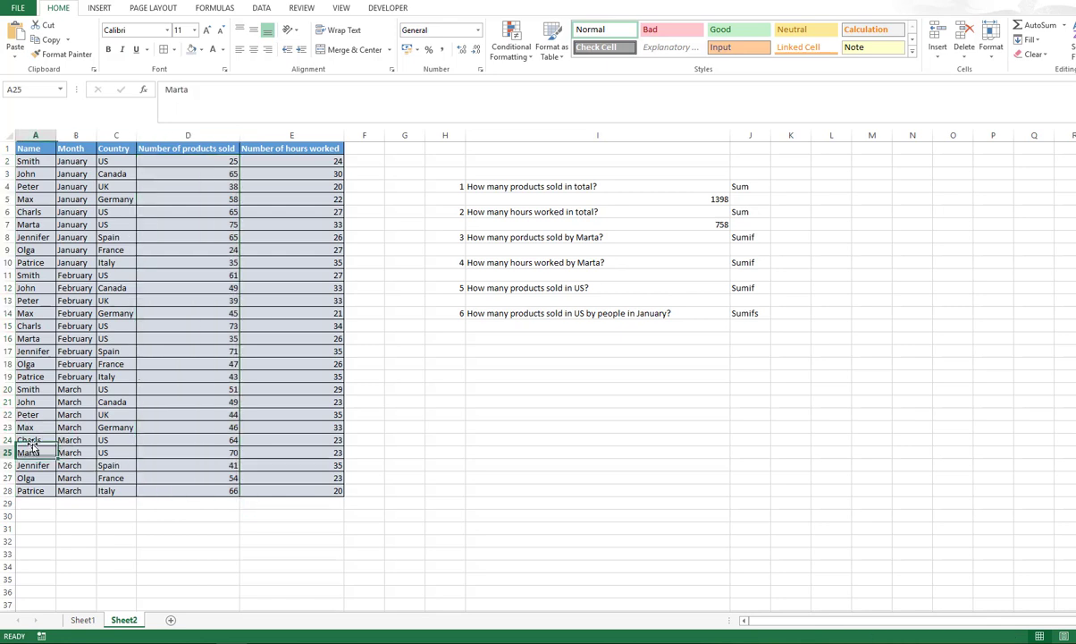
{"action": "left_click", "coordinate": [30, 338]}
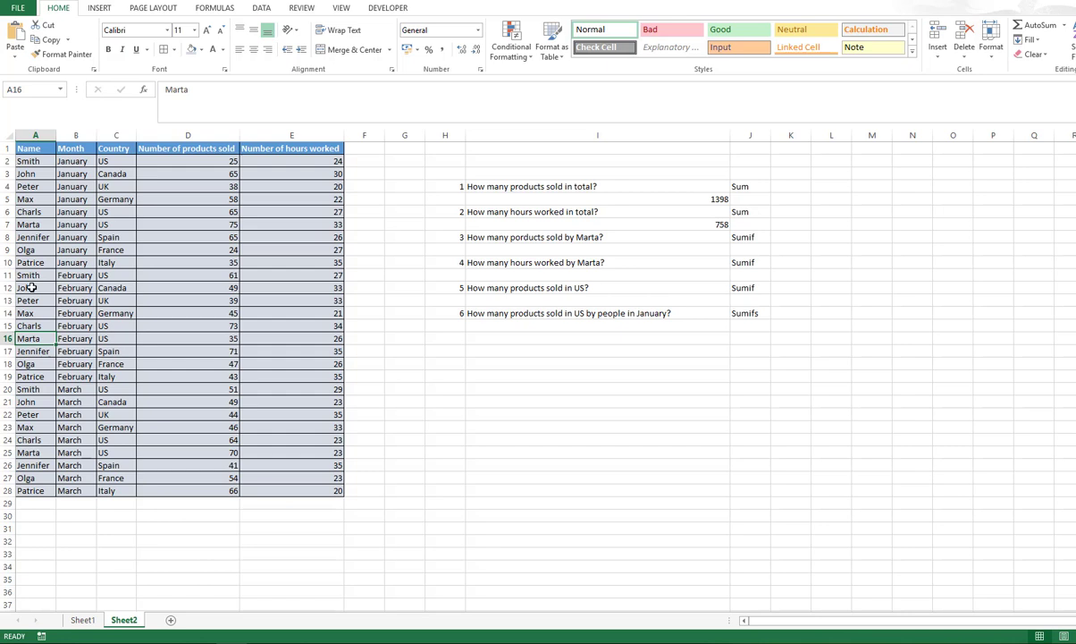
{"action": "left_click", "coordinate": [32, 225]}
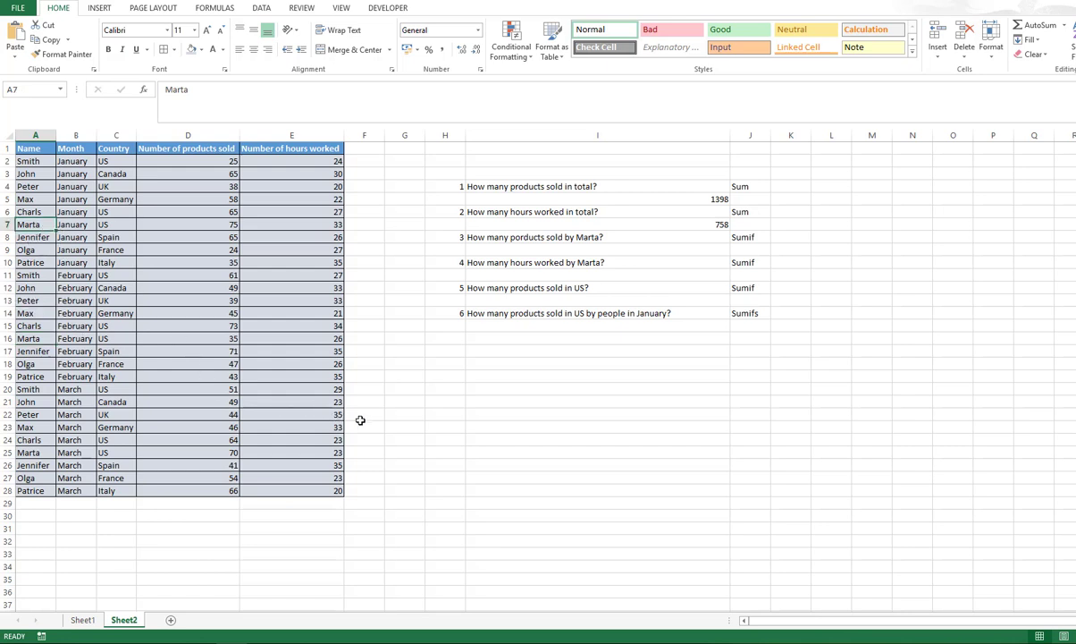
Answer question 3 in cell I9 with SUMIF, using range A2:A28, the salesperson's name in quotes as criterion and sum range D2:D28
{"action": "left_click", "coordinate": [521, 254]}
{"action": "type", "text": "="}
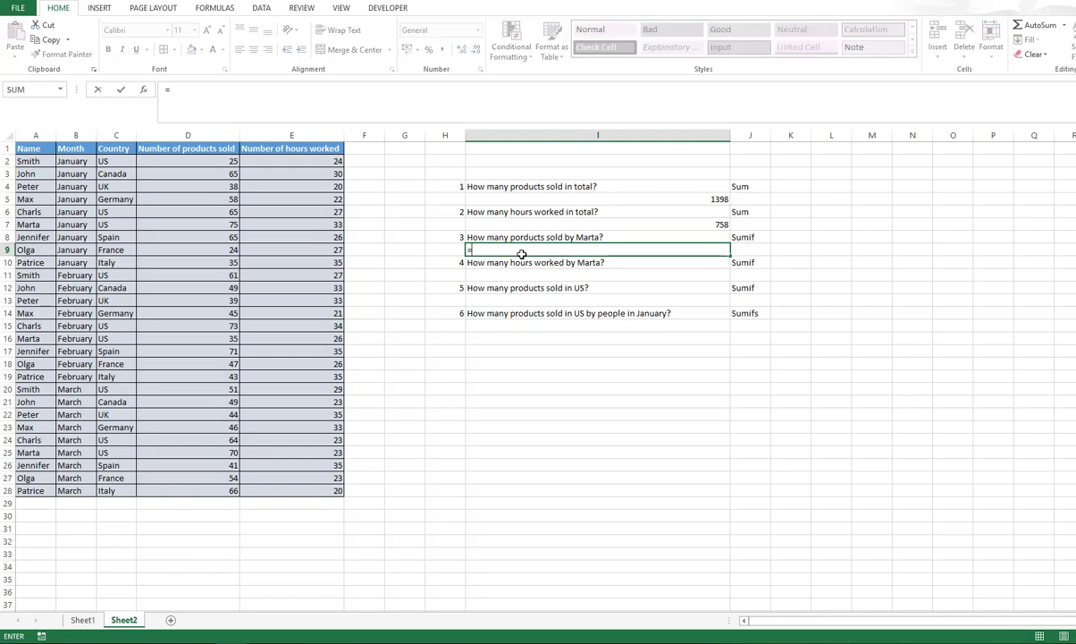
{"action": "type", "text": "sumif"}
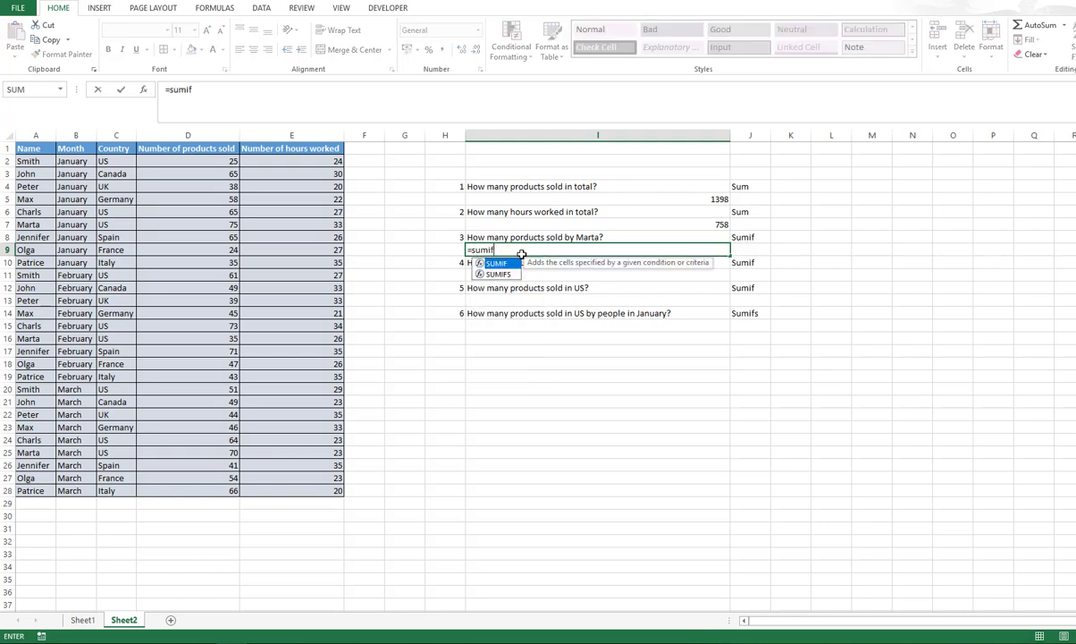
{"action": "type", "text": "("}
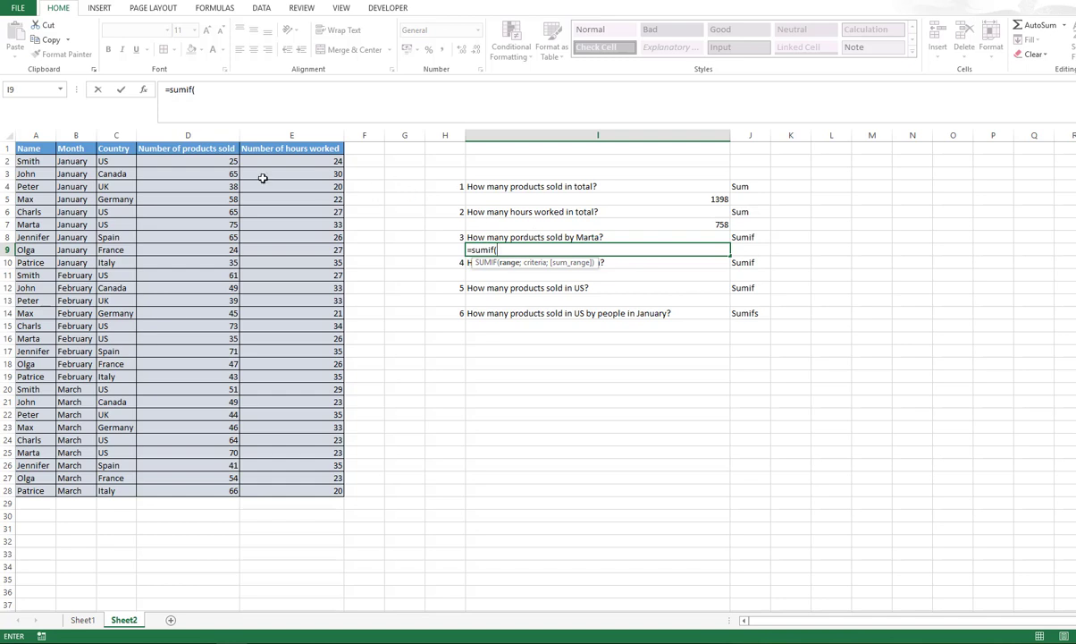
{"action": "left_click_drag", "start_coordinate": [26, 161], "coordinate": [31, 491]}
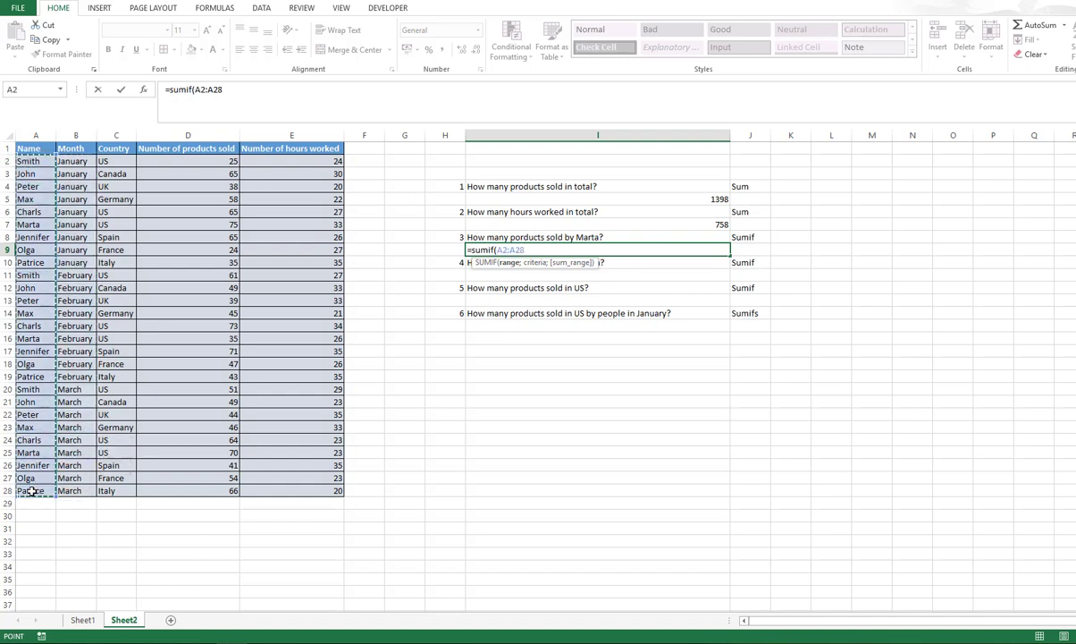
{"action": "type", "text": ";"}
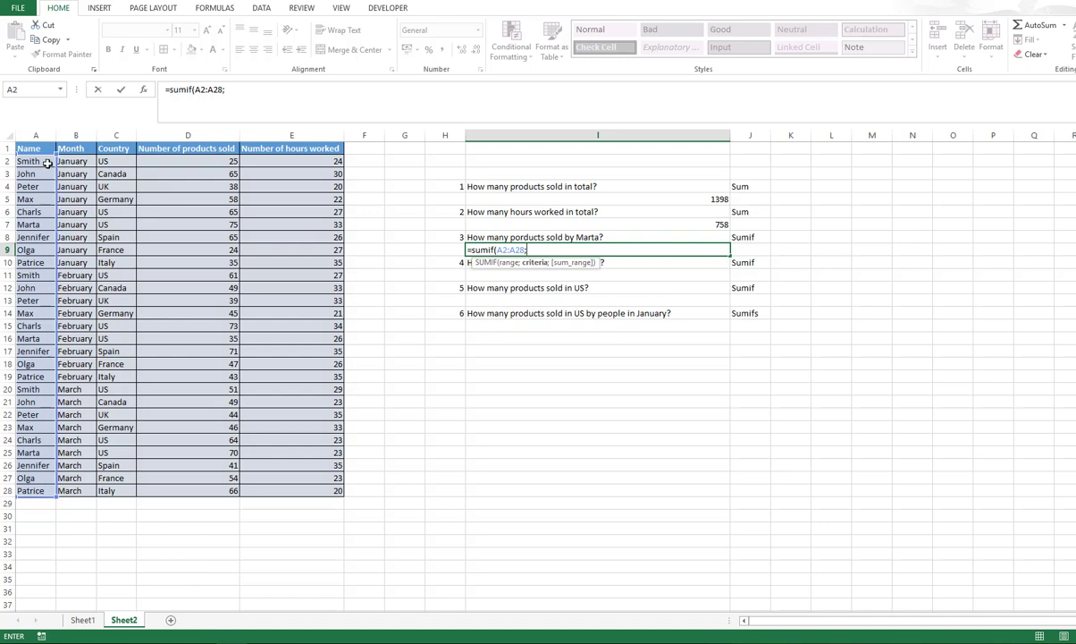
{"action": "left_click", "coordinate": [44, 225]}
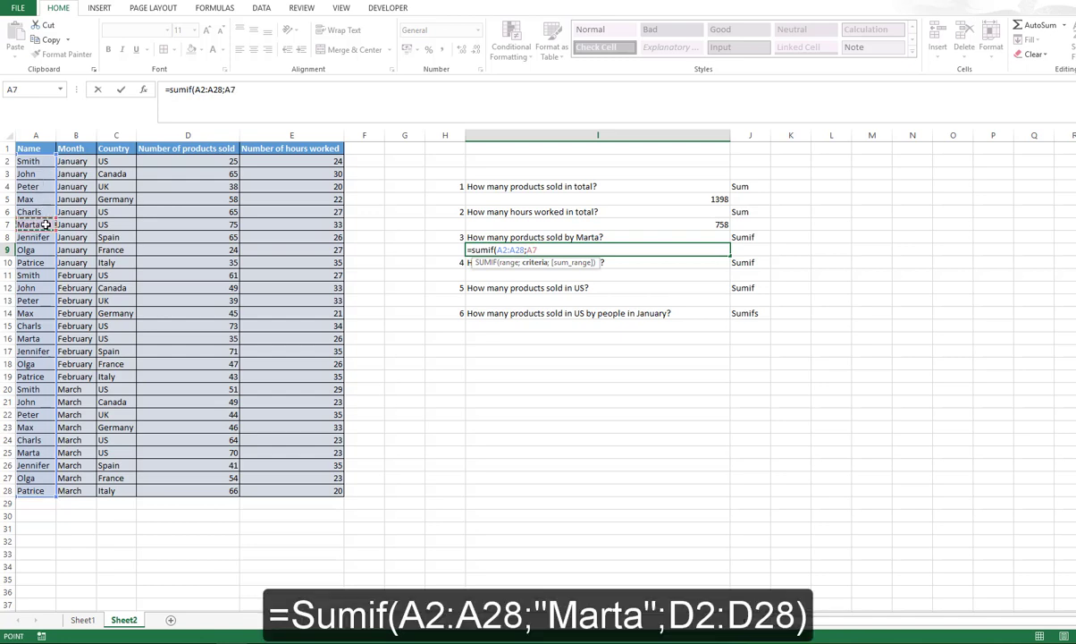
{"action": "key", "text": "BackSpace"}
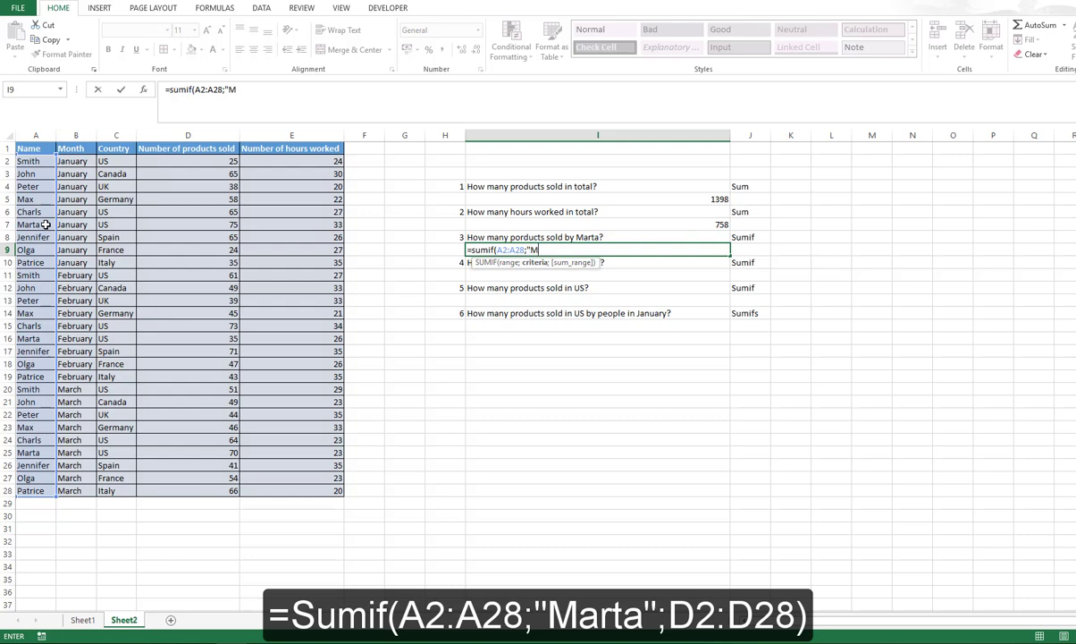
{"action": "type", "text": "ta\";"}
{"action": "left_click_drag", "start_coordinate": [182, 160], "coordinate": [221, 491]}
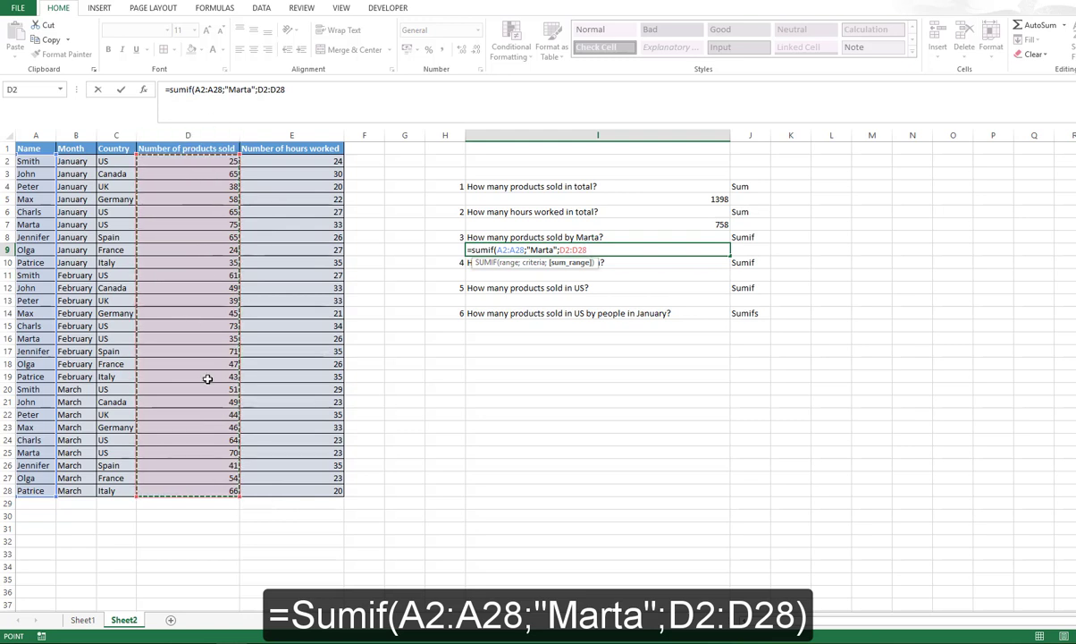
{"action": "type", "text": ")"}
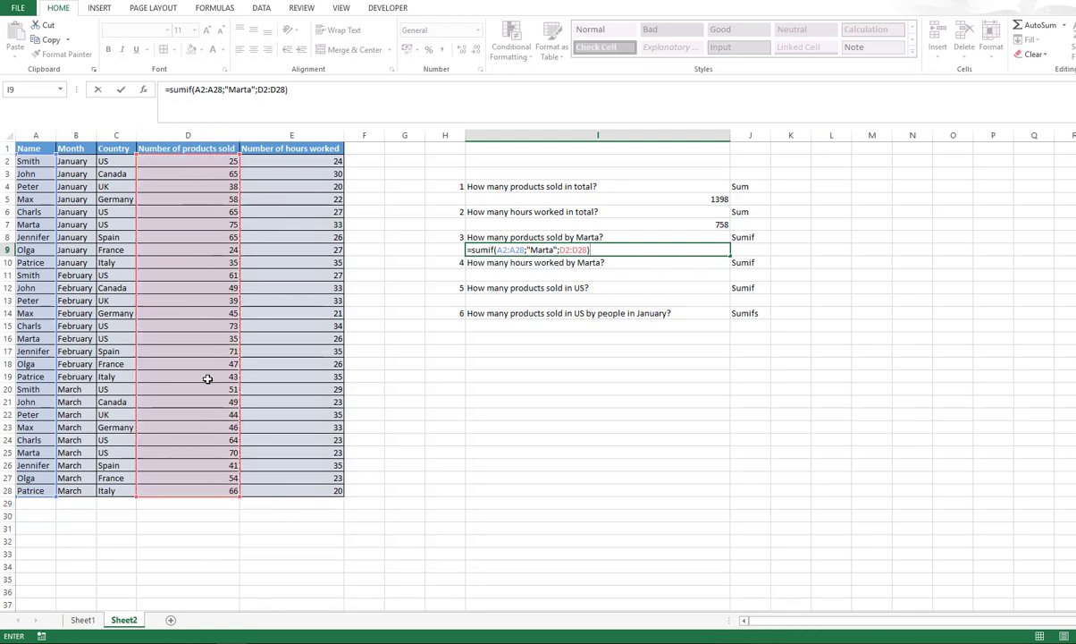
{"action": "key", "text": "Return"}
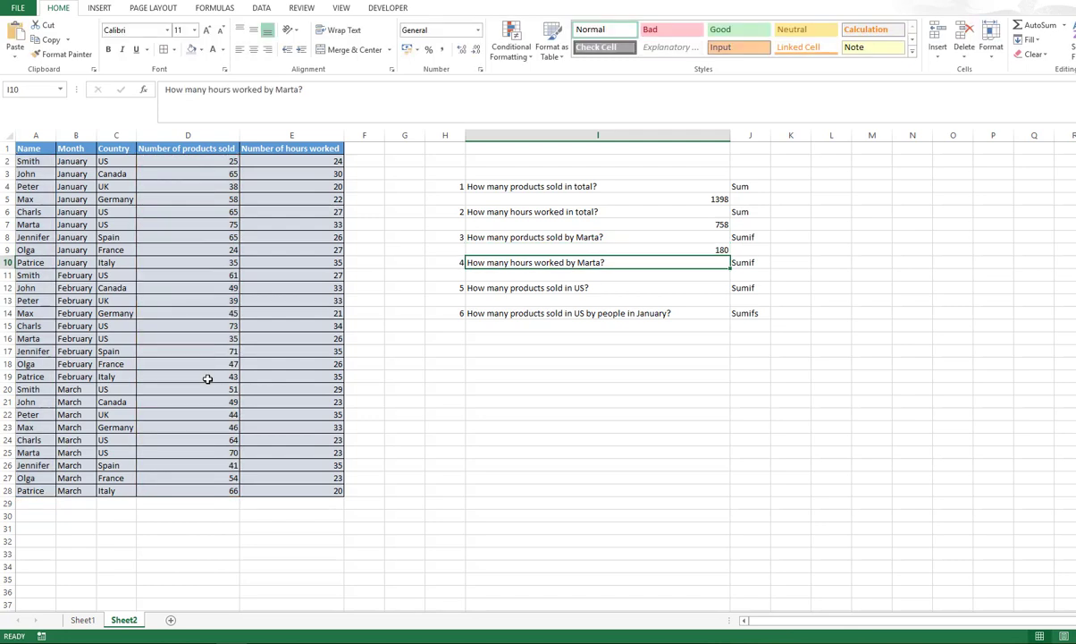
{"action": "left_click", "coordinate": [667, 251]}
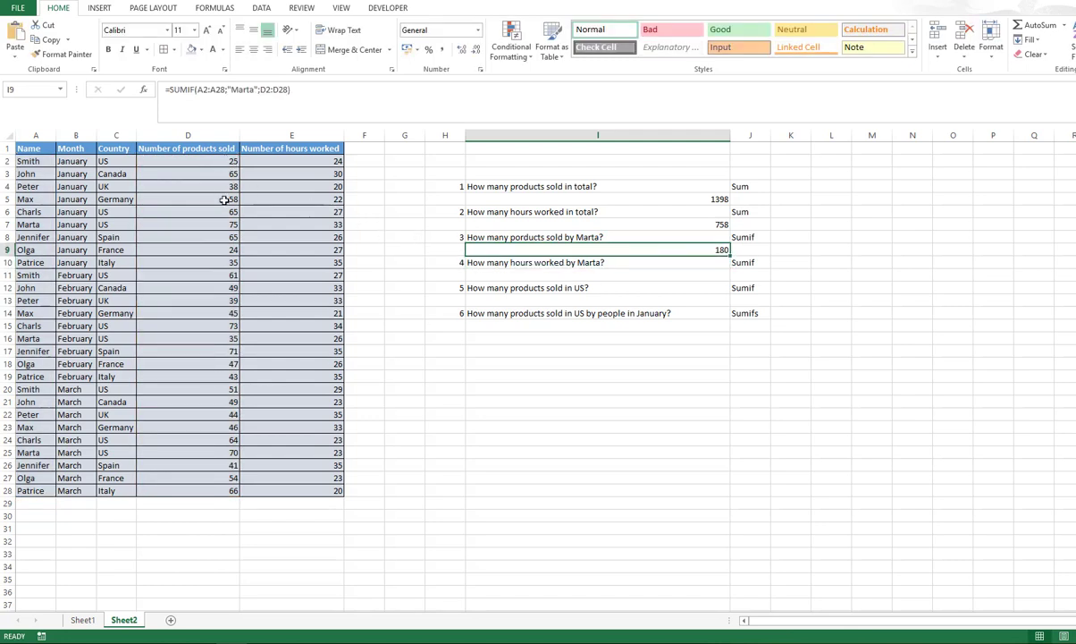
Total the salesperson's hours worked under question 4 by entering =SUMIF(A2:A28;A7;E2:E28) in cell I11
{"action": "left_click", "coordinate": [559, 276]}
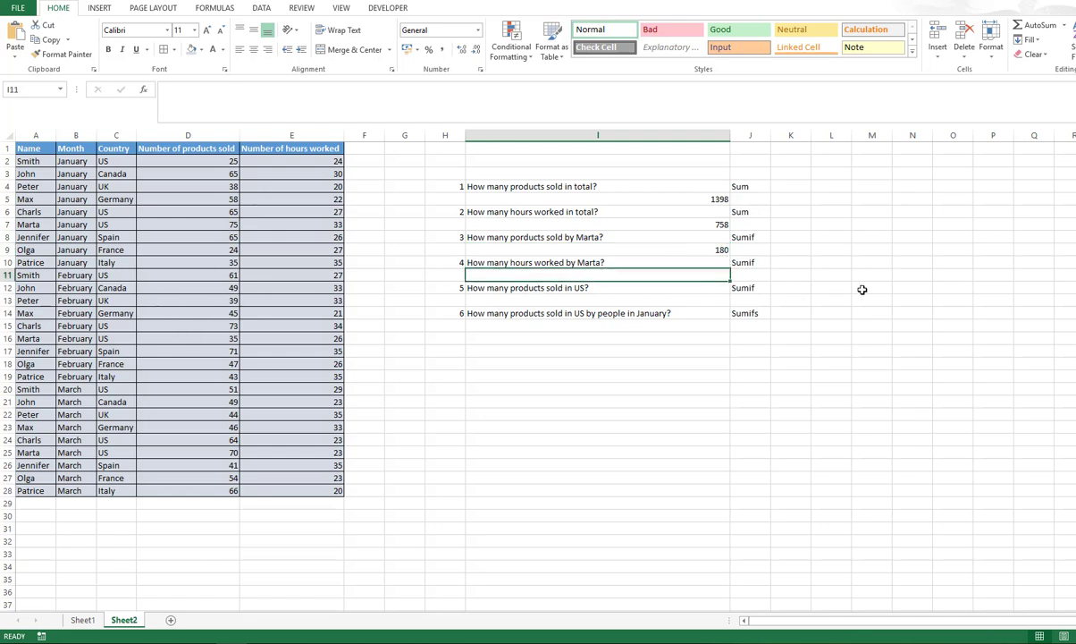
{"action": "type", "text": "="}
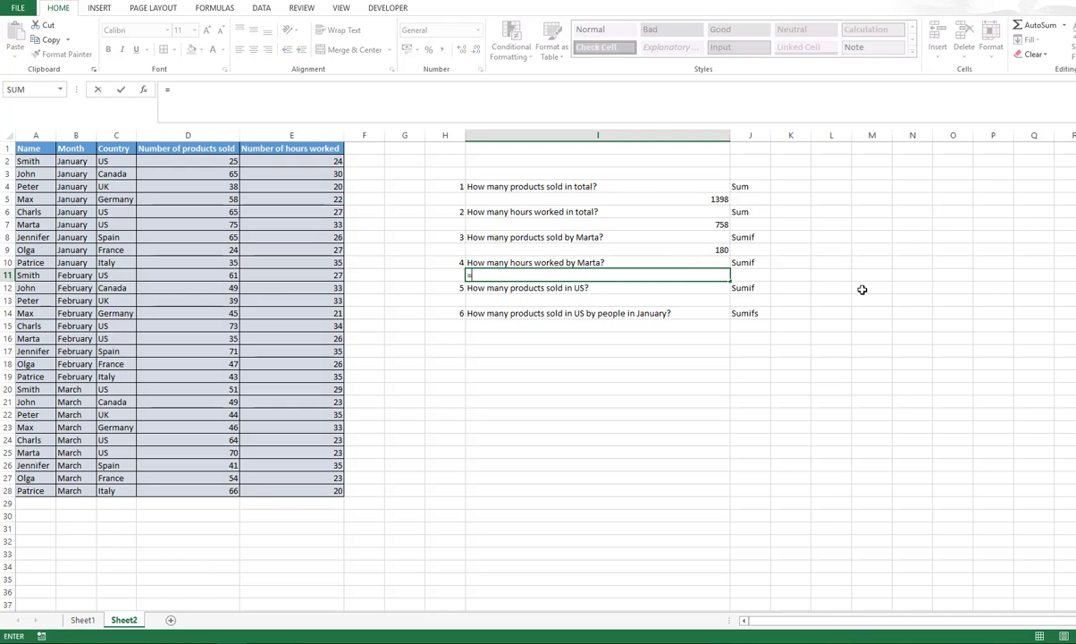
{"action": "type", "text": "sumif"}
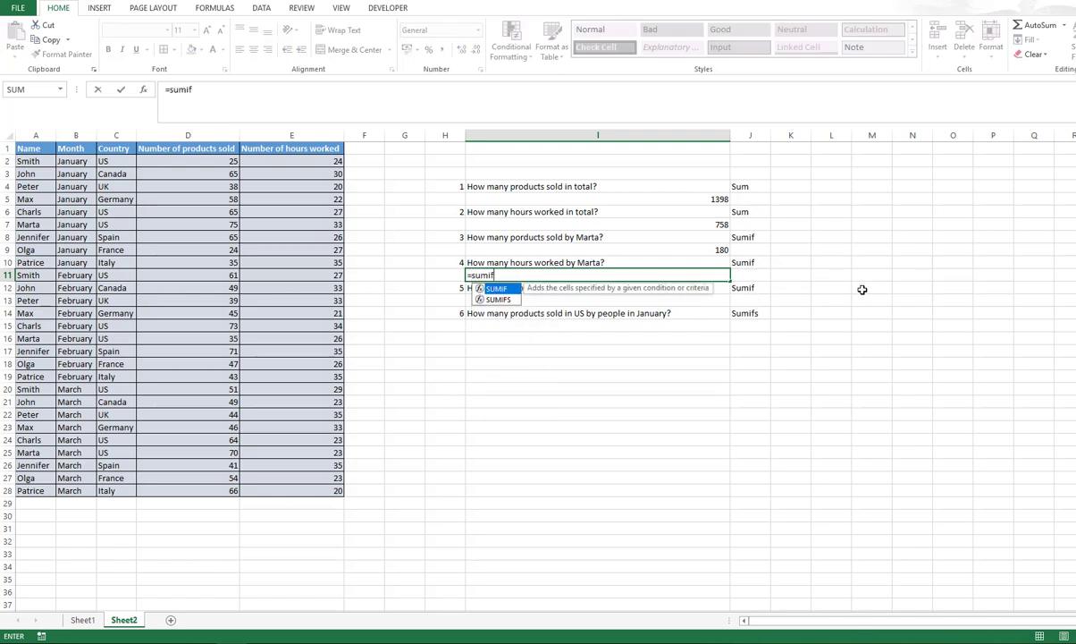
{"action": "type", "text": "("}
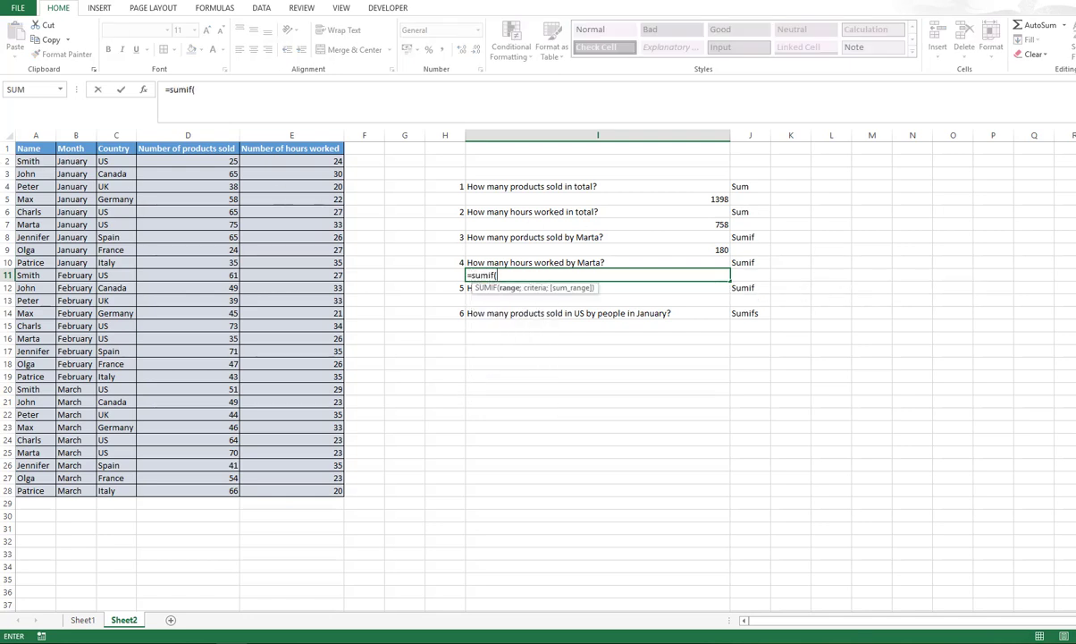
{"action": "left_click_drag", "start_coordinate": [41, 160], "coordinate": [39, 490]}
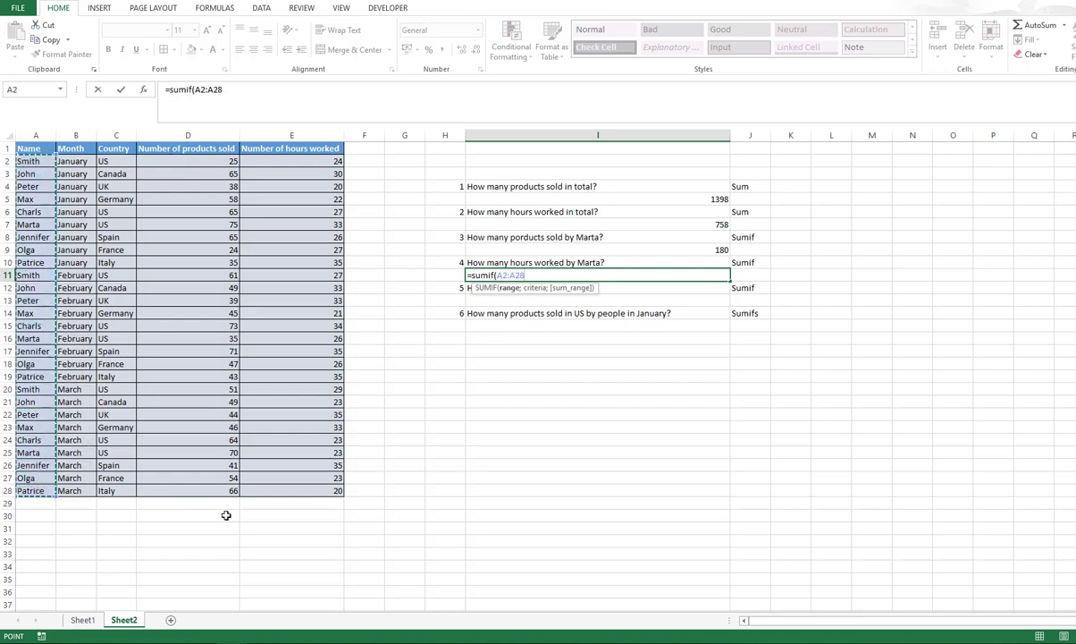
{"action": "type", "text": ";"}
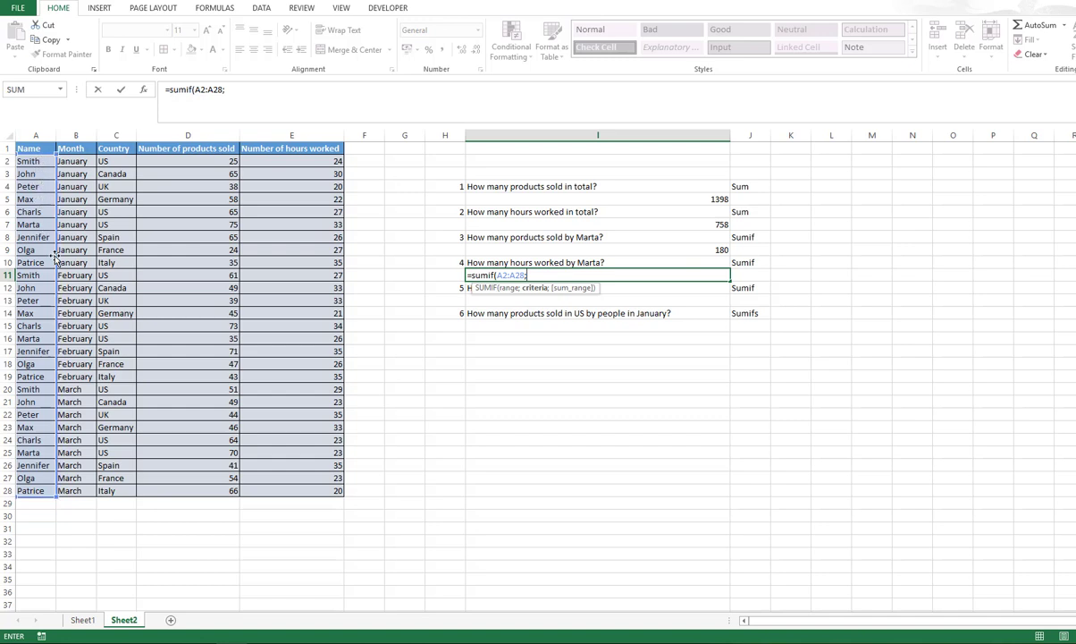
{"action": "left_click", "coordinate": [38, 223]}
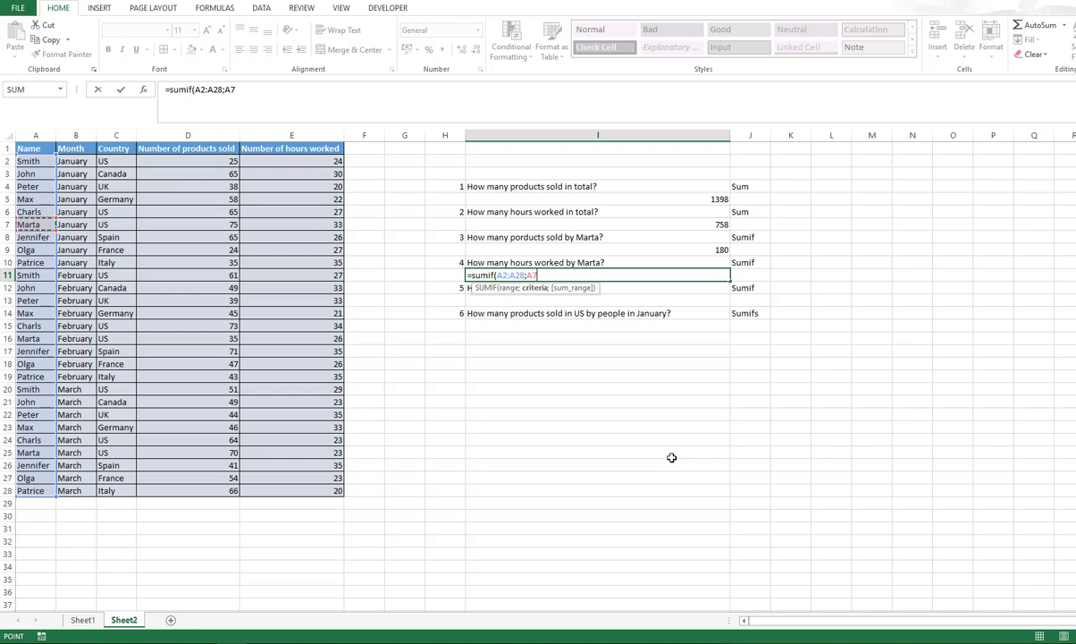
{"action": "type", "text": ";"}
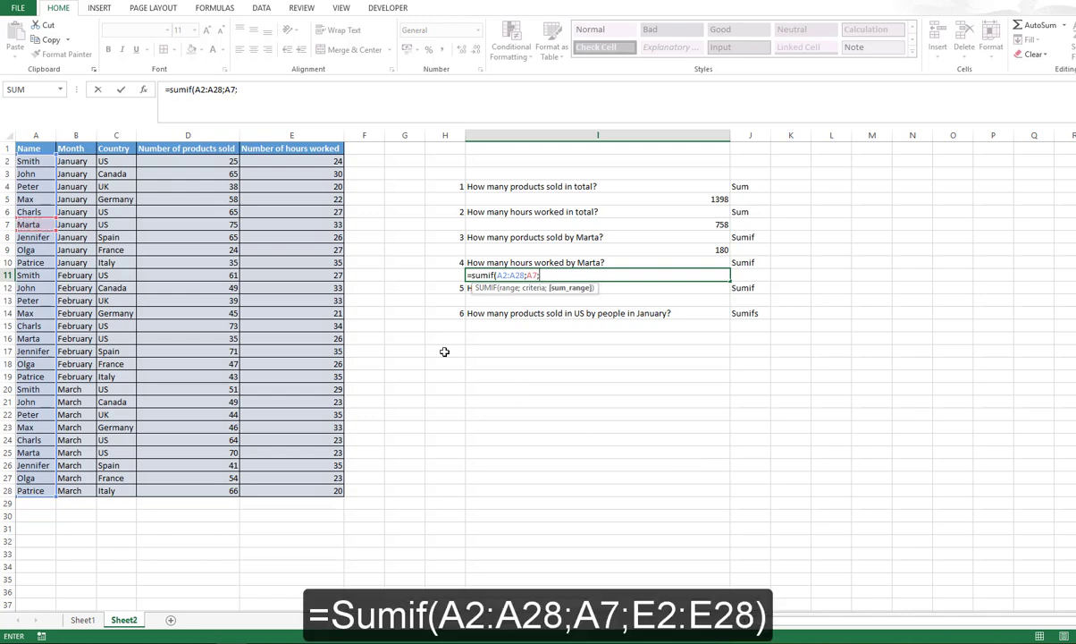
{"action": "left_click_drag", "start_coordinate": [264, 161], "coordinate": [312, 488]}
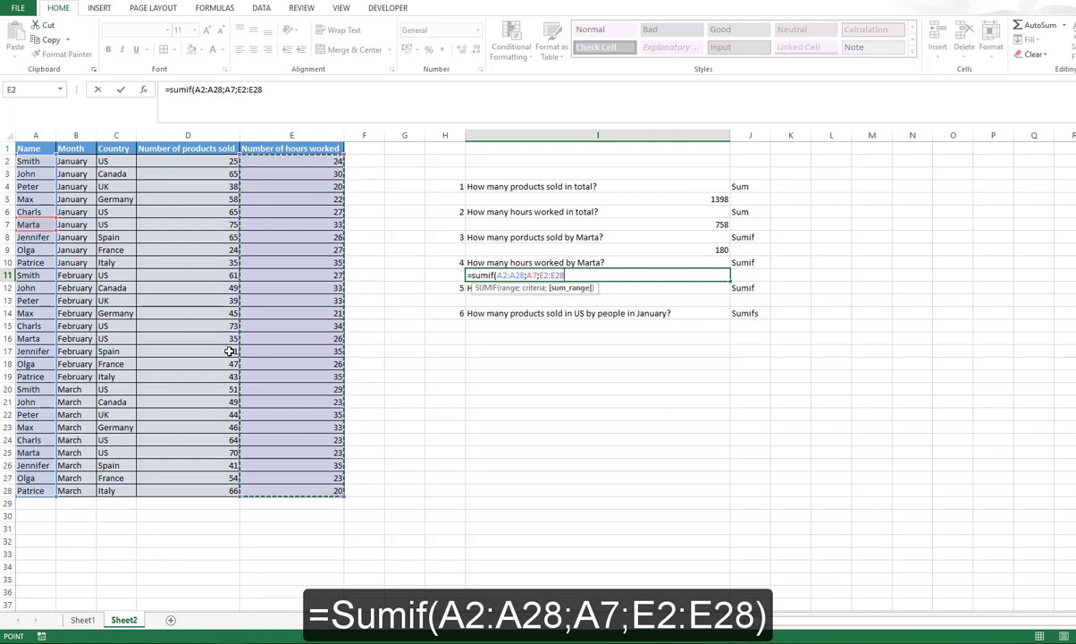
{"action": "type", "text": ")"}
{"action": "key", "text": "Return"}
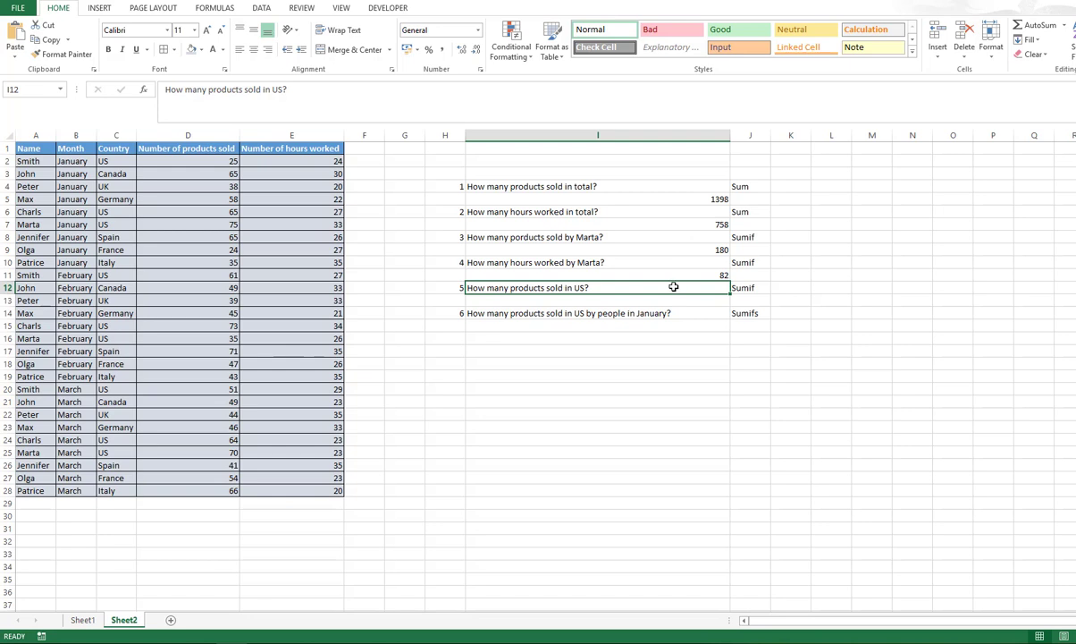
Total the products sold in the US under question 5 by entering =SUMIF(C2:C28;"US";D2:D28) in cell I13
{"action": "left_click", "coordinate": [660, 302]}
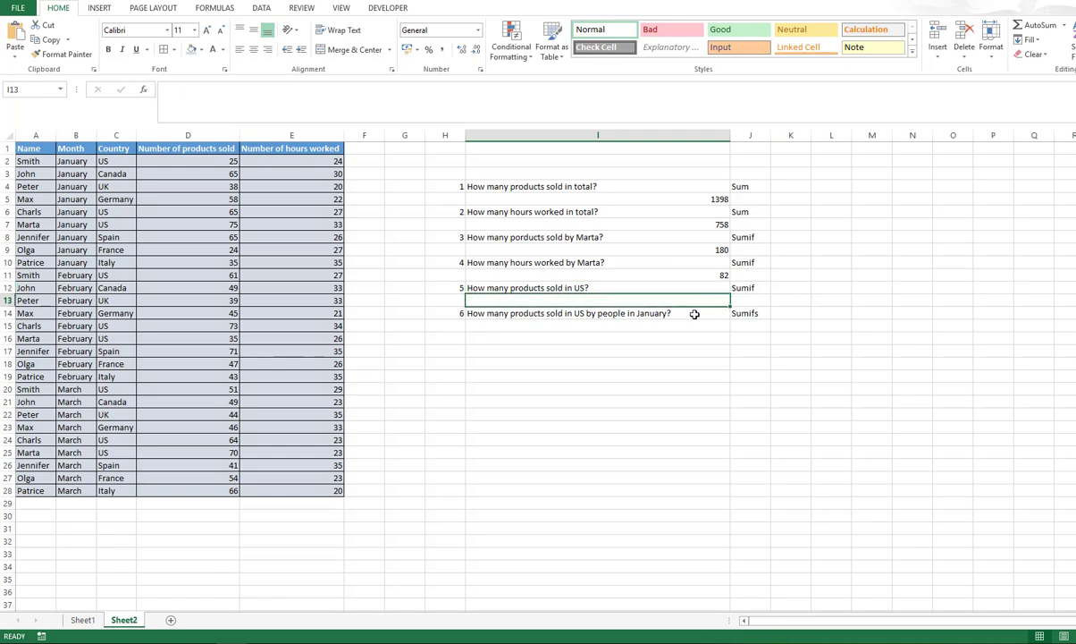
{"action": "type", "text": "=sumif"}
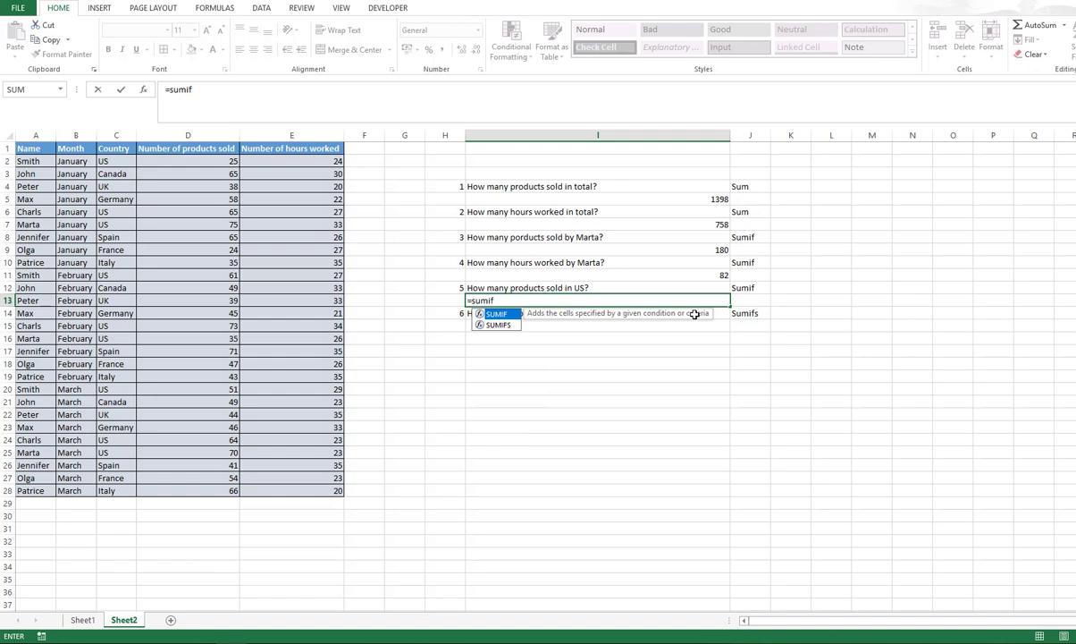
{"action": "key", "text": "Tab"}
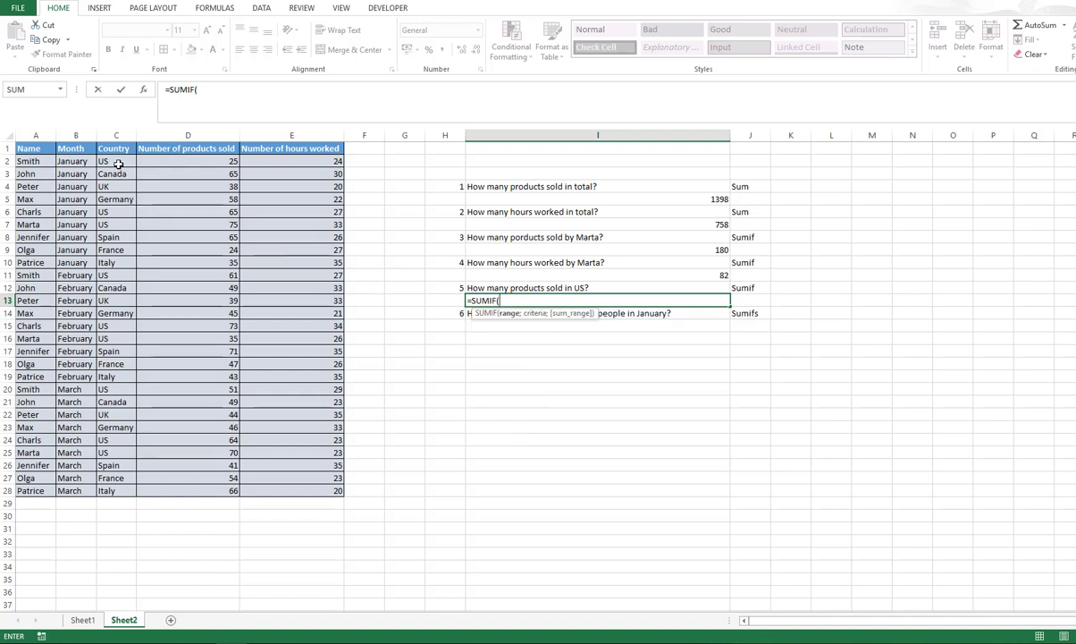
{"action": "left_click_drag", "start_coordinate": [115, 166], "coordinate": [121, 490]}
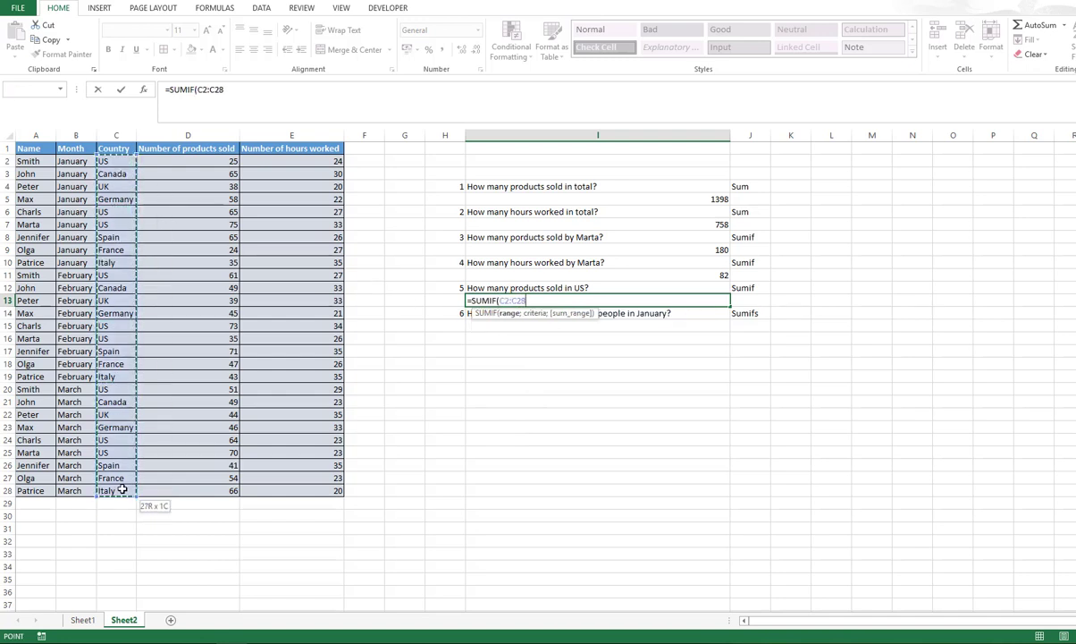
{"action": "type", "text": ";"}
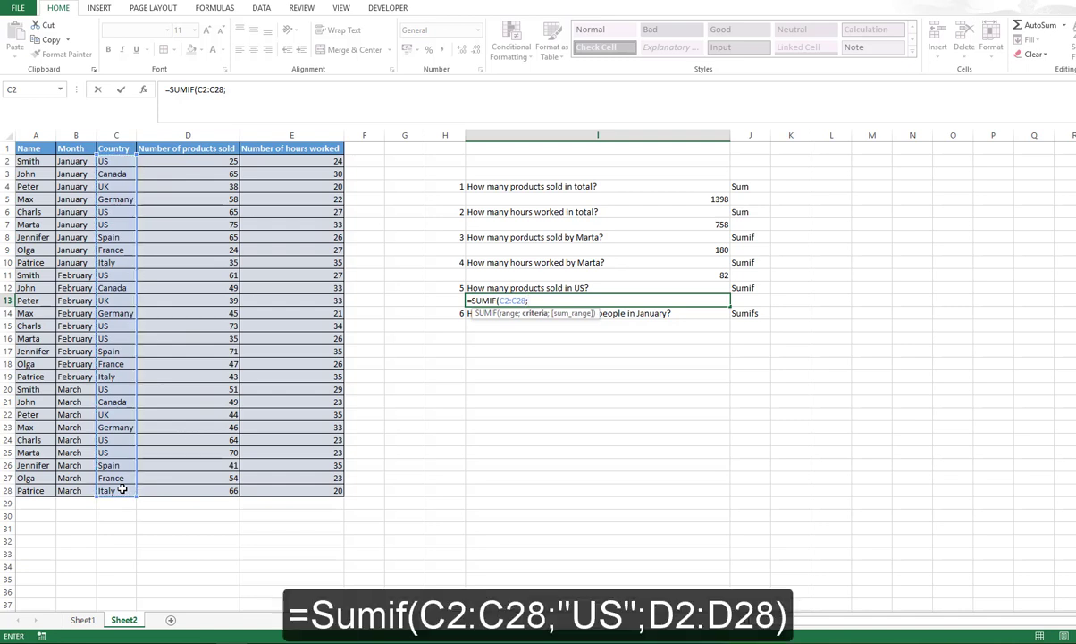
{"action": "type", "text": "\"US\";"}
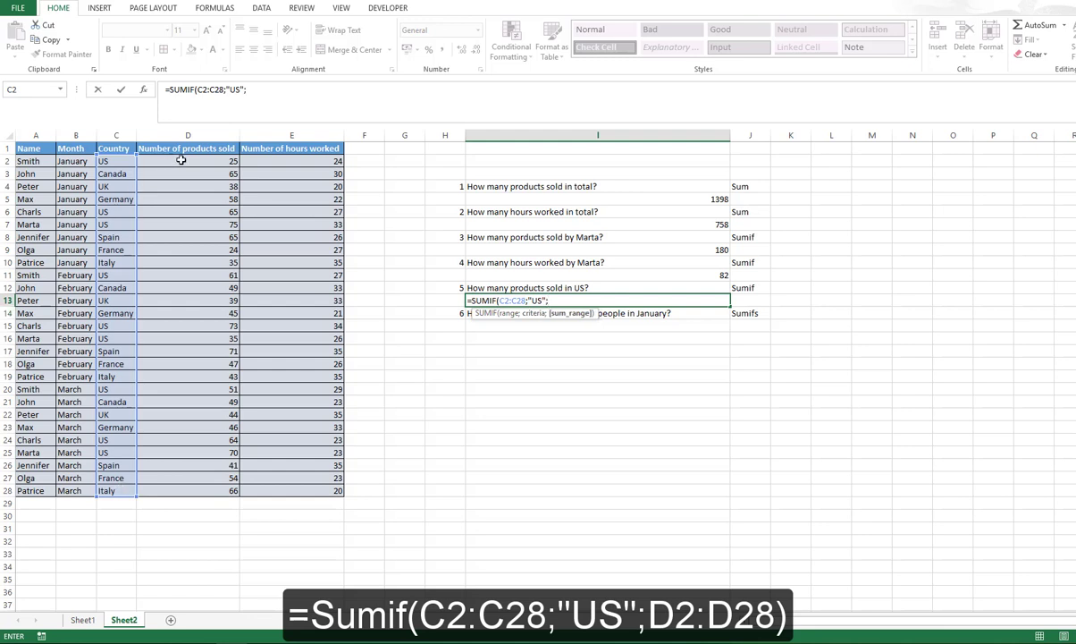
{"action": "left_click_drag", "start_coordinate": [178, 162], "coordinate": [205, 485]}
{"action": "type", "text": ")"}
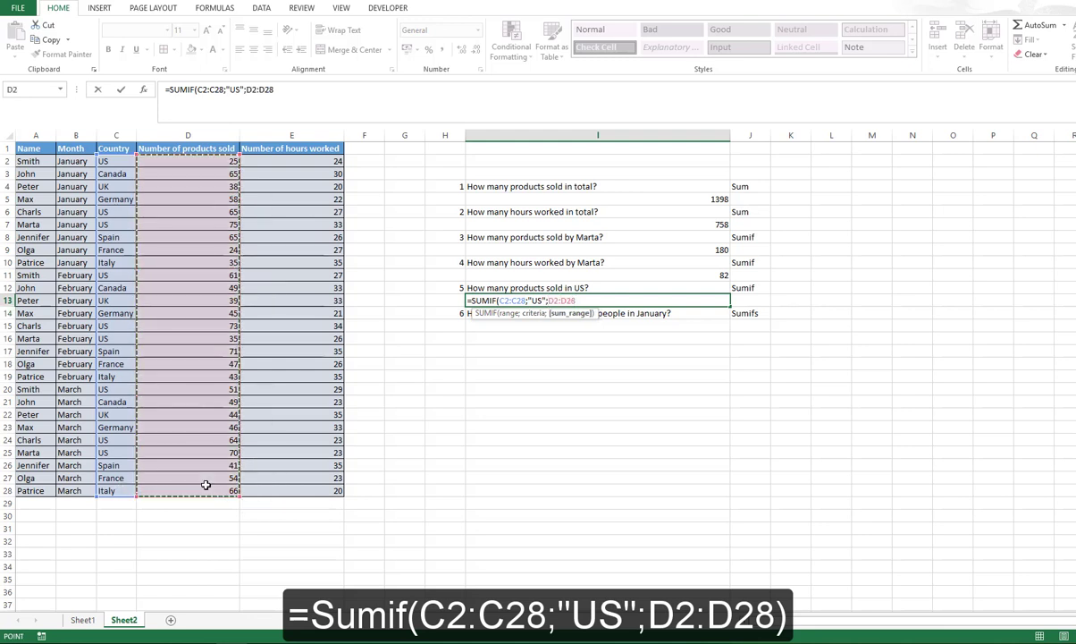
{"action": "key", "text": "Return"}
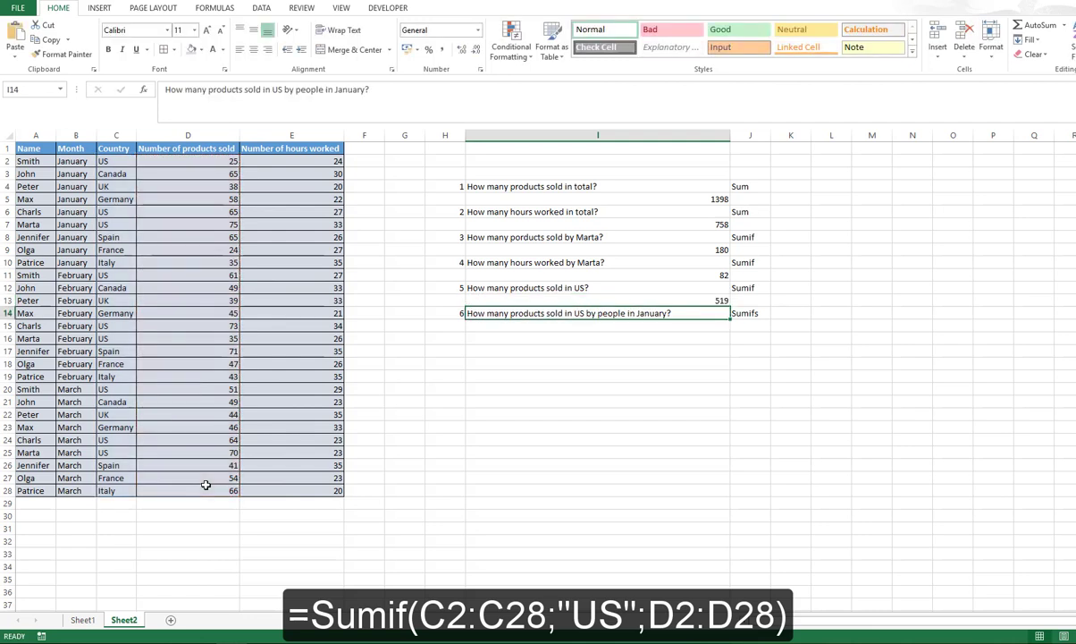
{"action": "left_click", "coordinate": [708, 298]}
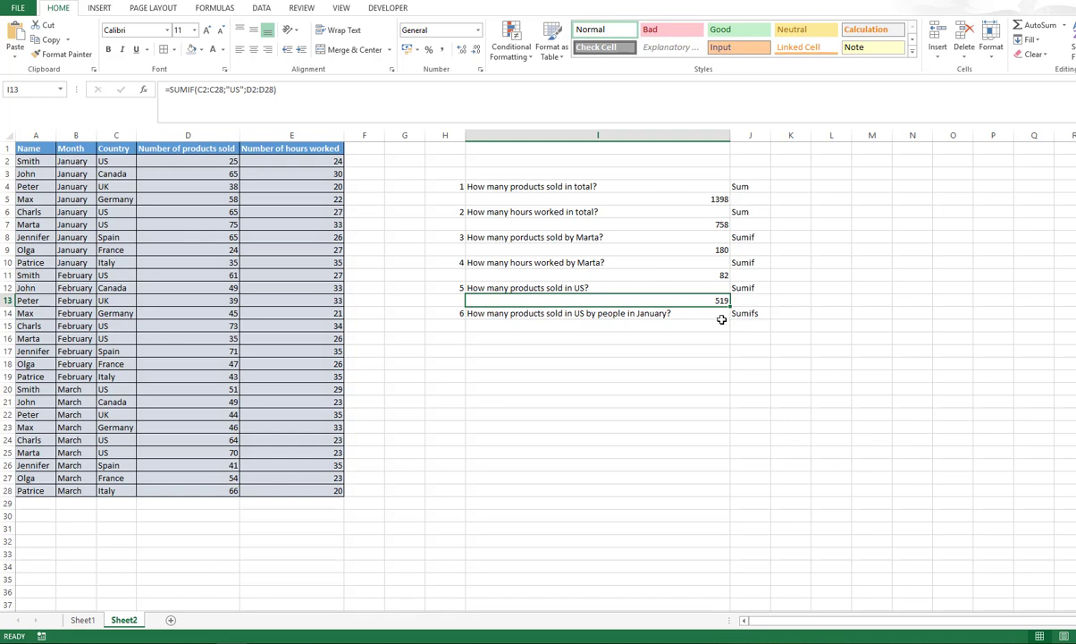
Start a SUMIFS formula in cell I15 under question 6, with the products sold in D2:D28 as the sum range
{"action": "left_click", "coordinate": [715, 322]}
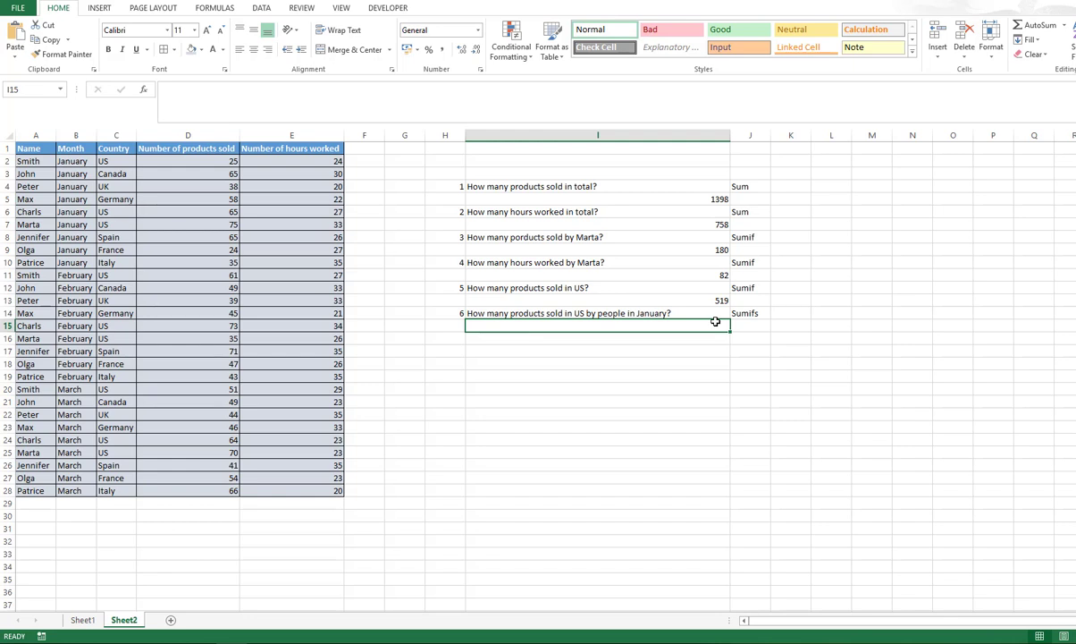
{"action": "left_click", "coordinate": [577, 313]}
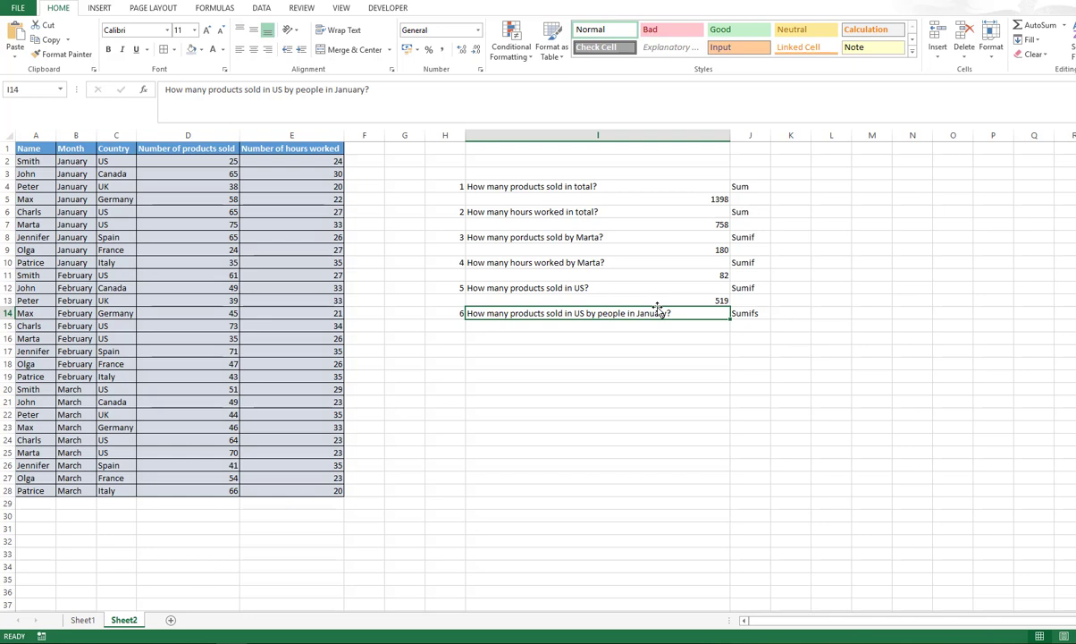
{"action": "left_click", "coordinate": [633, 324]}
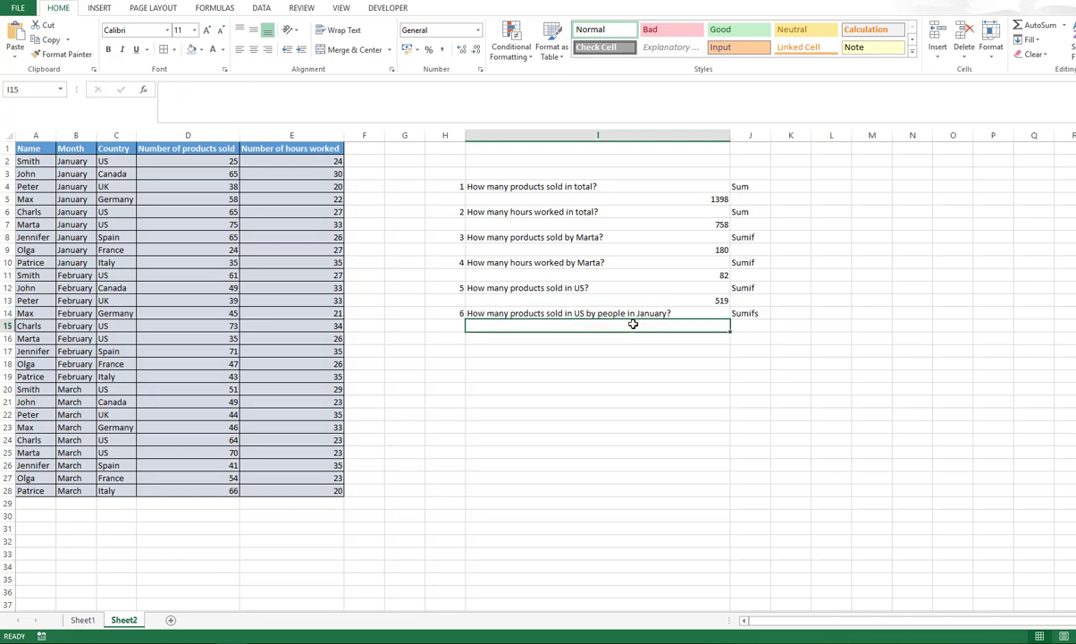
{"action": "type", "text": "=su"}
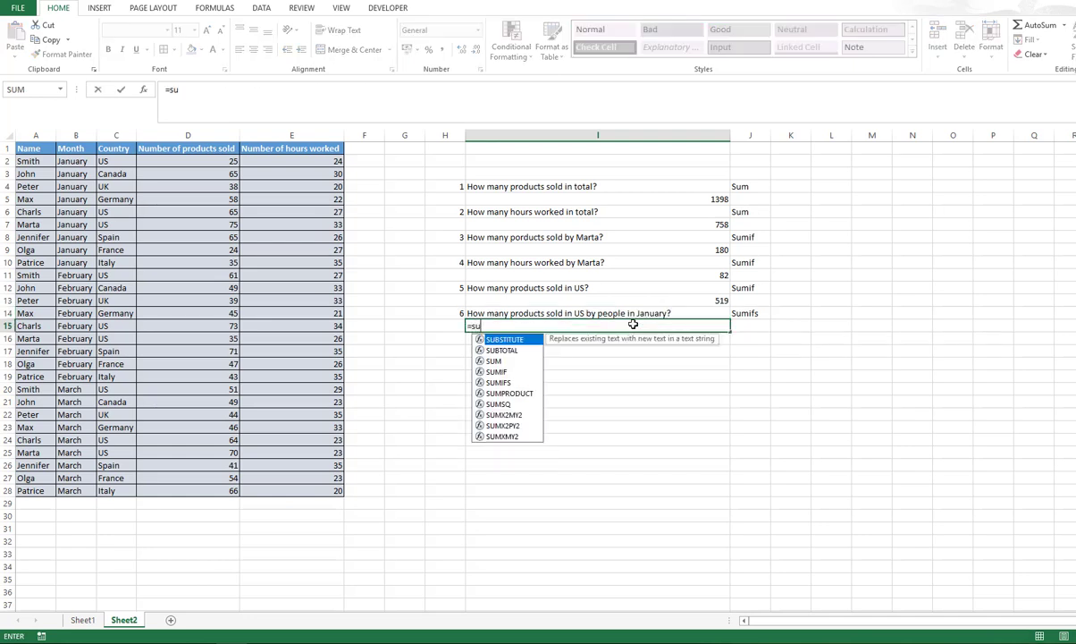
{"action": "type", "text": "mifs"}
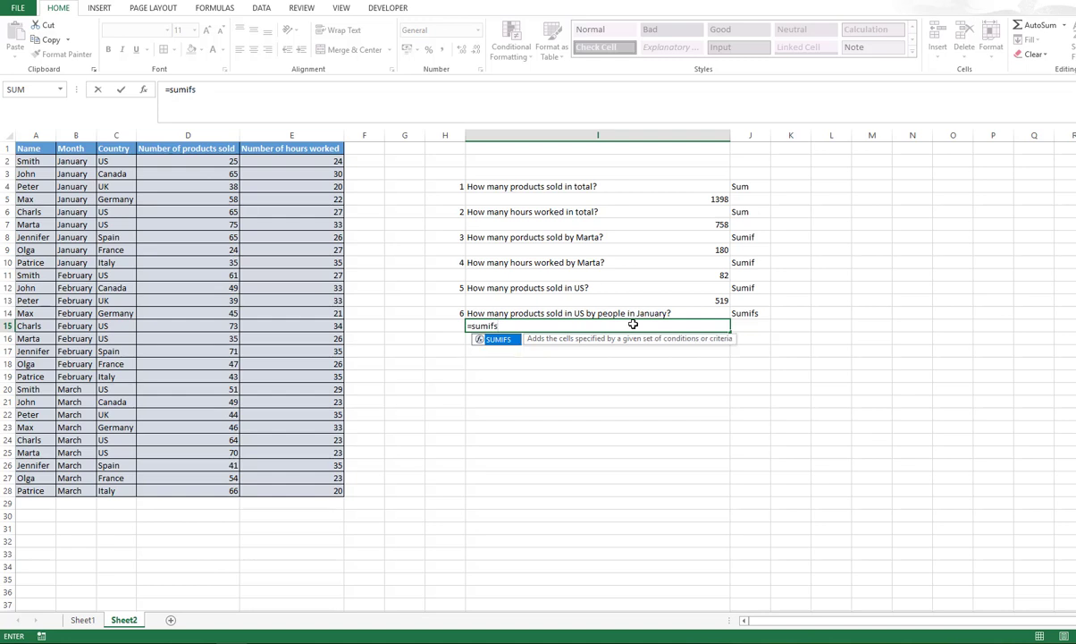
{"action": "key", "text": "Tab"}
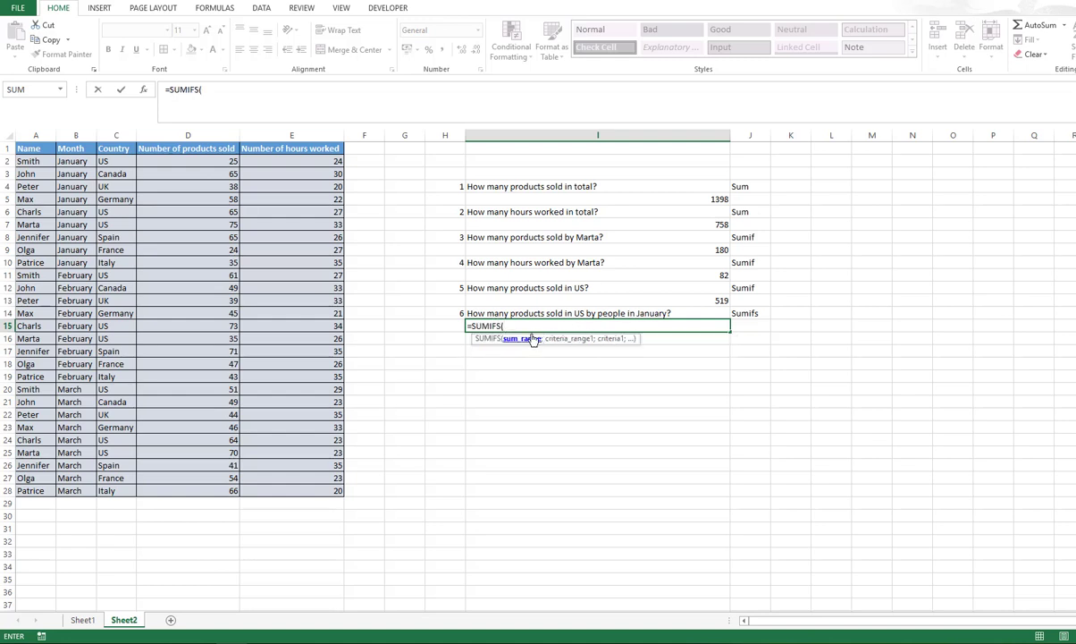
{"action": "left_click", "coordinate": [200, 161]}
{"action": "left_click_drag", "start_coordinate": [208, 199], "coordinate": [199, 485]}
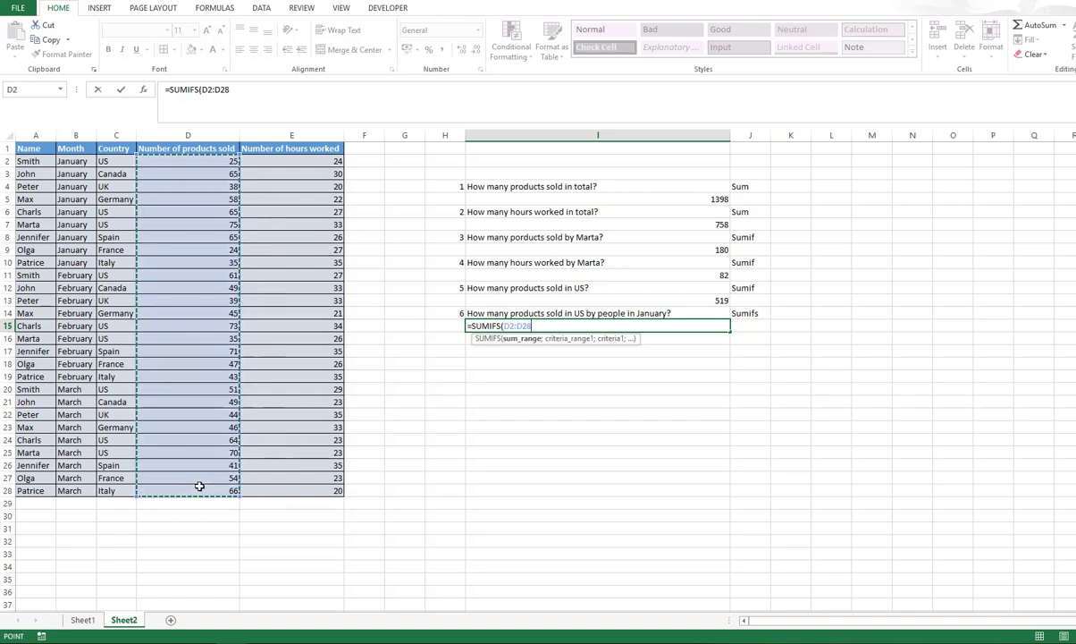
{"action": "type", "text": ";"}
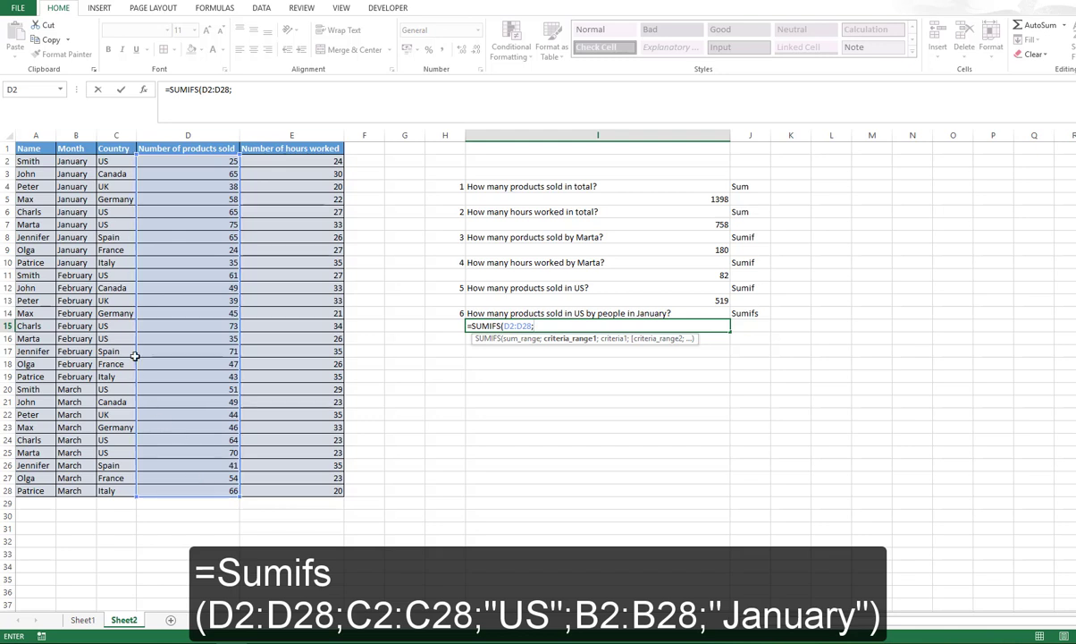
Complete the SUMIFS formula with criteria range C2:C28 matching "US" and criteria range B2:B28 matching "January", and enter it
{"action": "left_click_drag", "start_coordinate": [103, 161], "coordinate": [107, 489]}
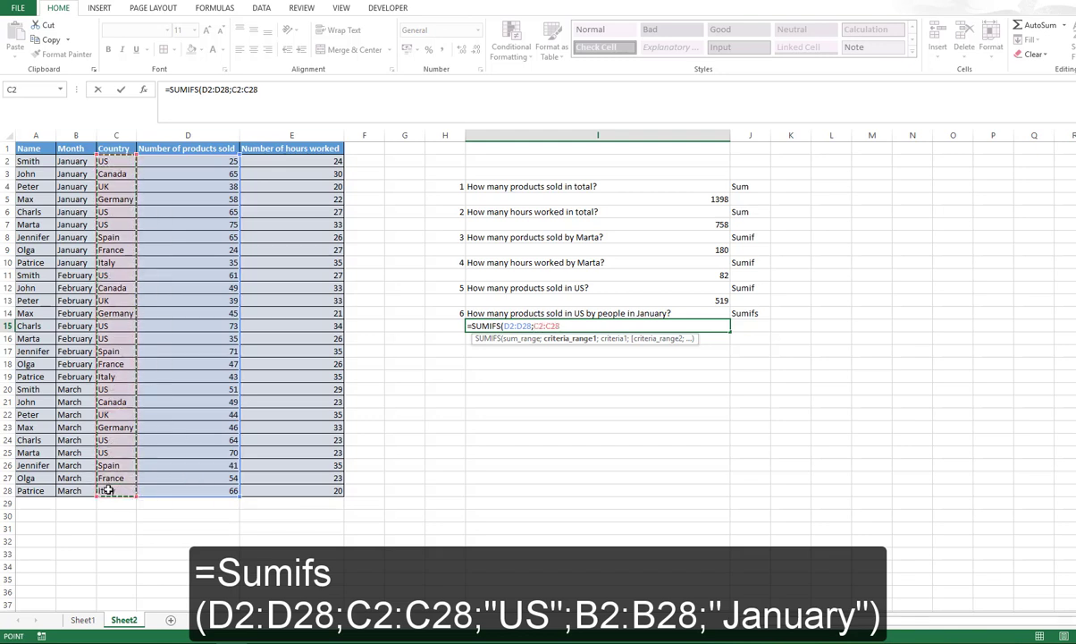
{"action": "type", "text": ";"}
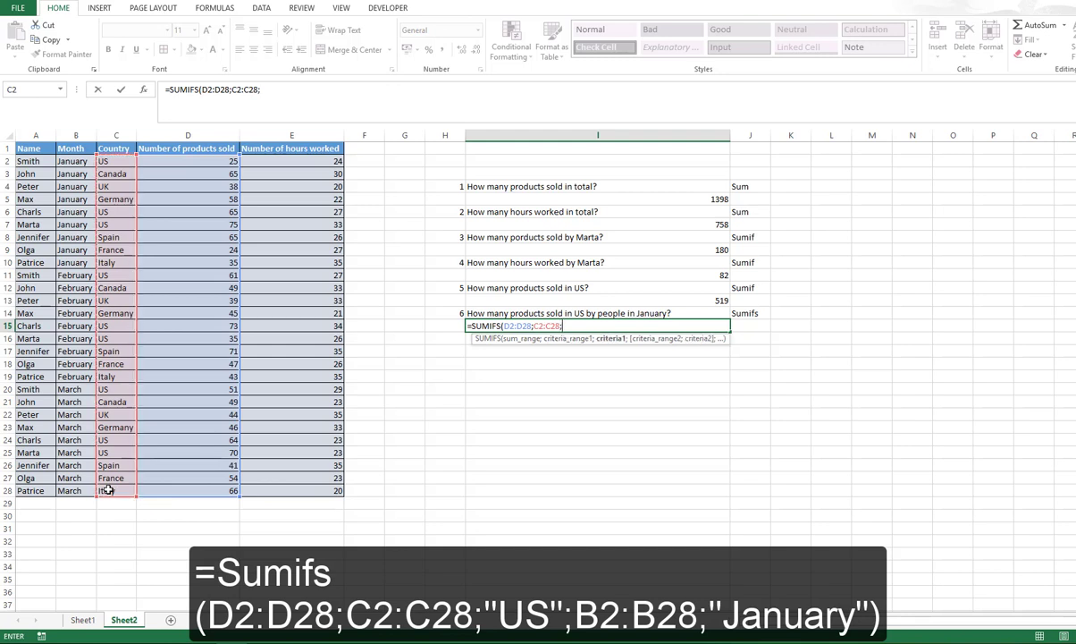
{"action": "type", "text": "\"US\";"}
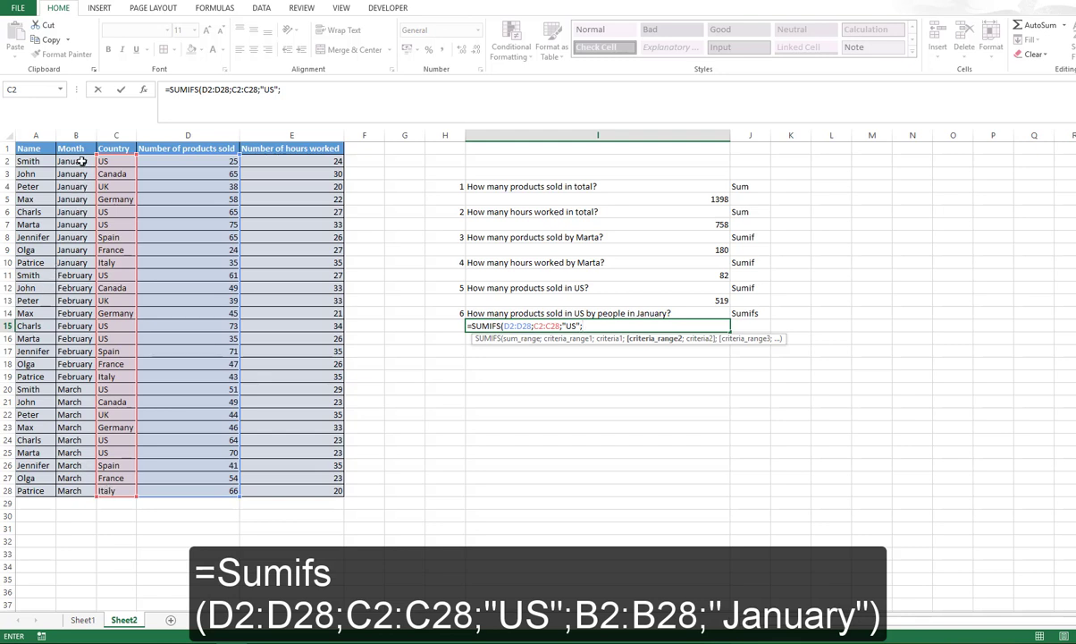
{"action": "left_click_drag", "start_coordinate": [83, 161], "coordinate": [77, 491]}
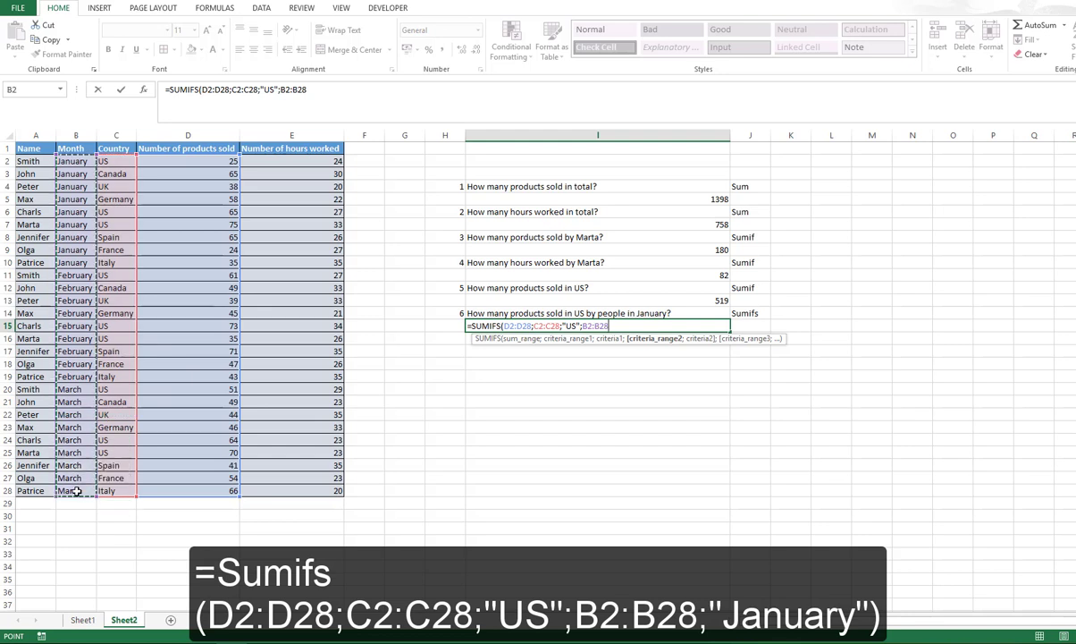
{"action": "type", "text": ";\""}
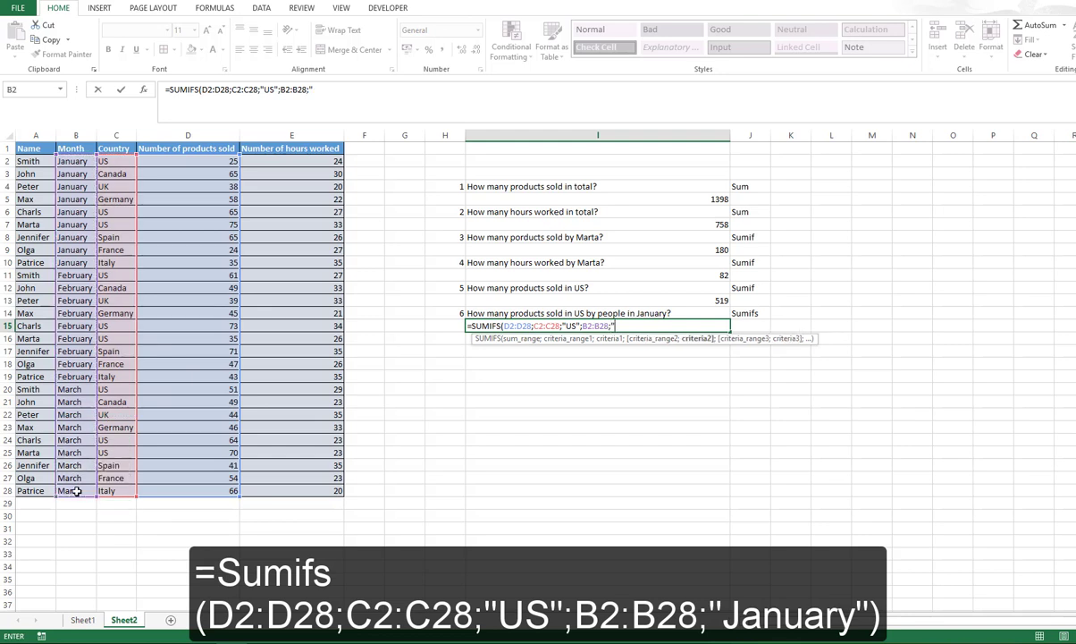
{"action": "type", "text": "January\"))"}
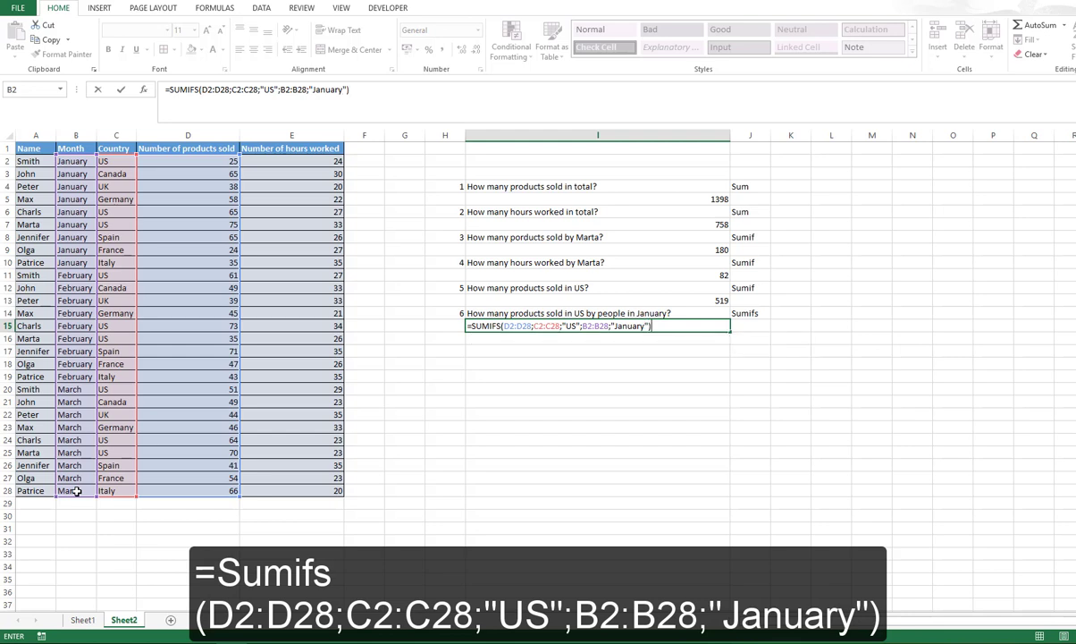
{"action": "key", "text": "Return"}
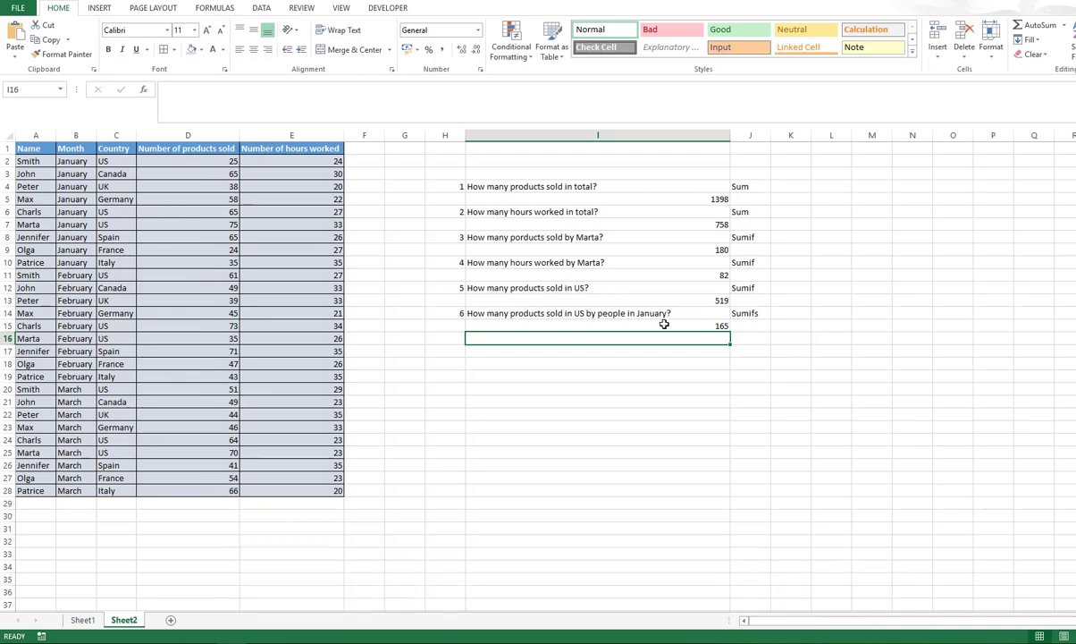
{"action": "left_click", "coordinate": [684, 325]}
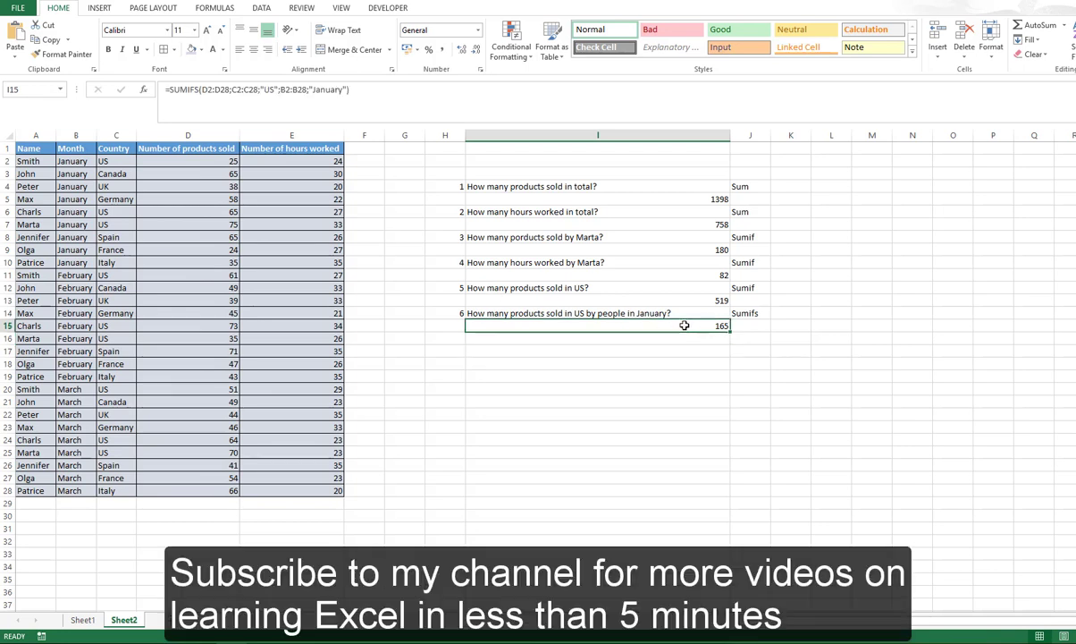